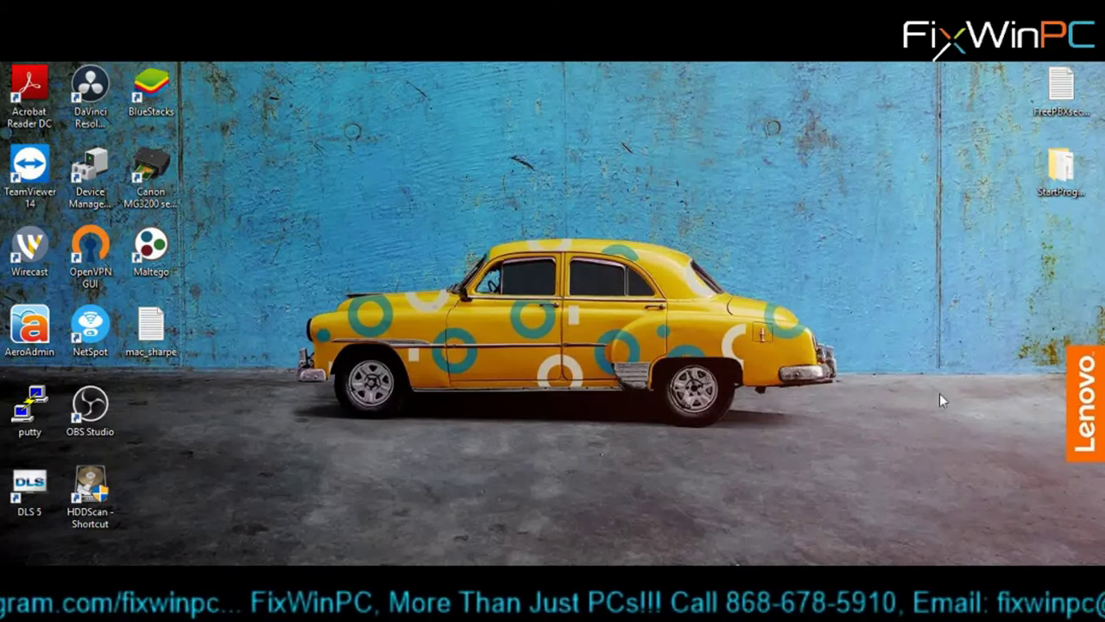
- Open Command Prompt from Run and run ipconfig to list the network settings
key("super+r")
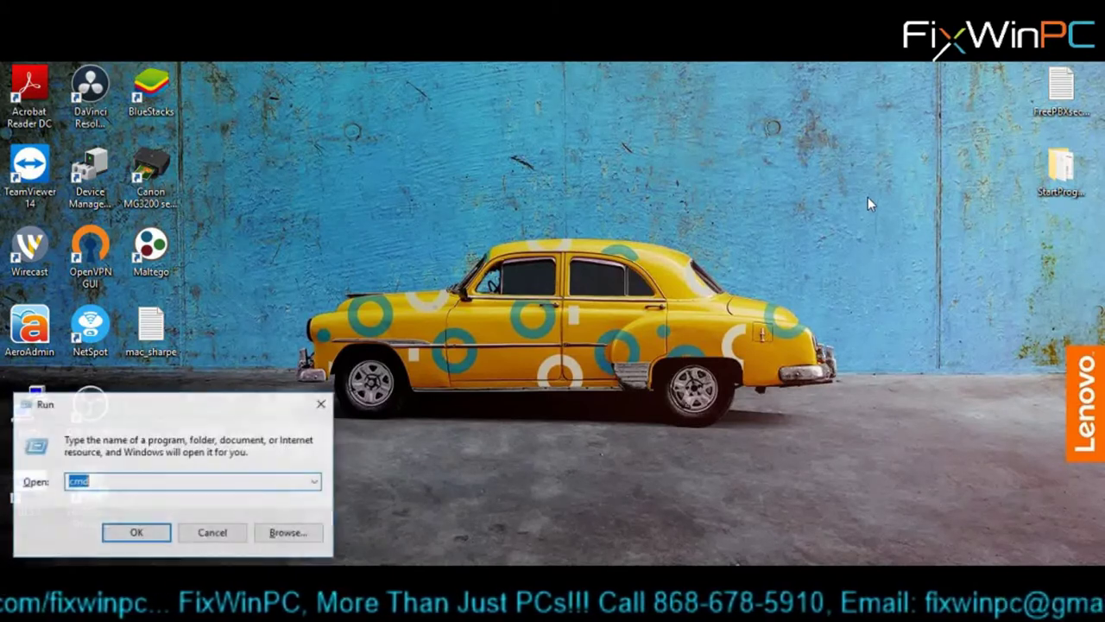
key("Return")
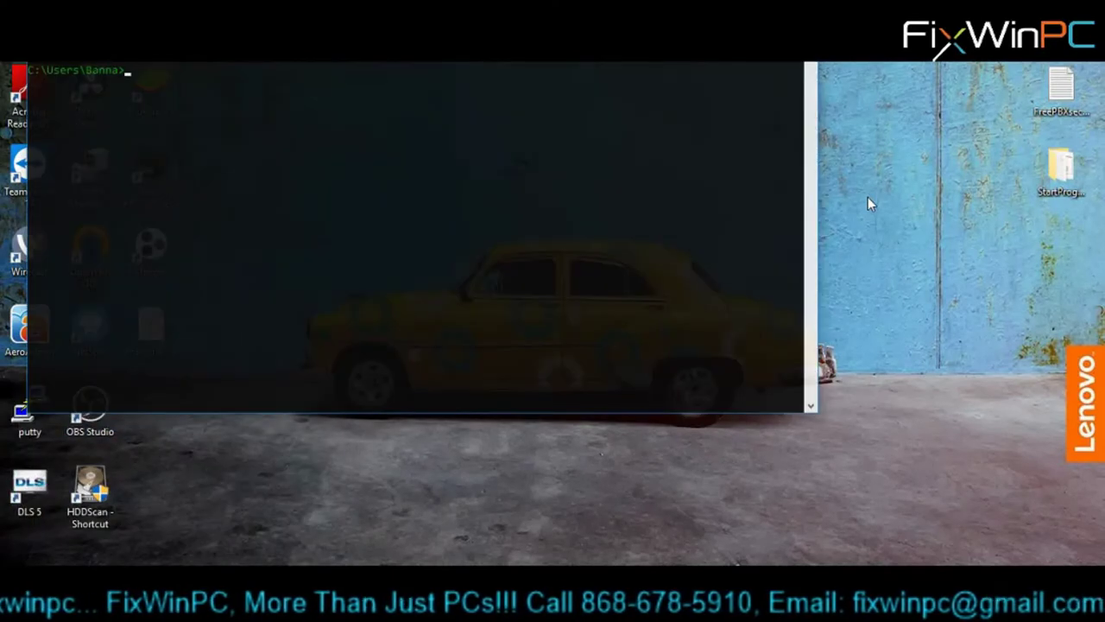
type("ipconfig")
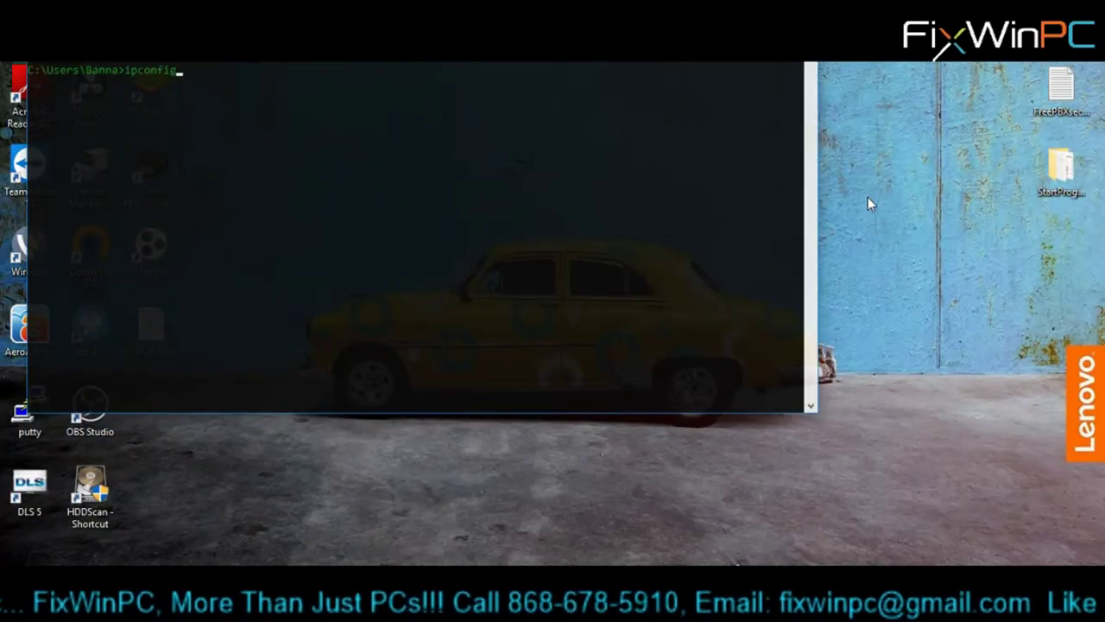
key("Return")
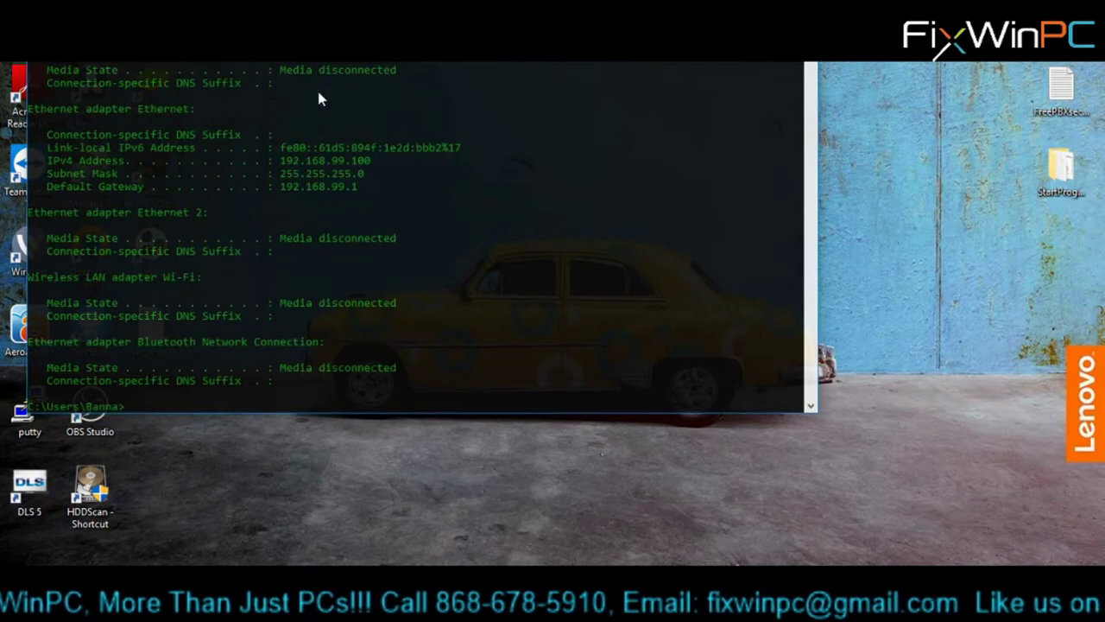
- Highlight the Ethernet adapter's IPv4 address 192.168.99.100 and default gateway 192.168.99.1
left_click_drag(197, 122, 29, 111)
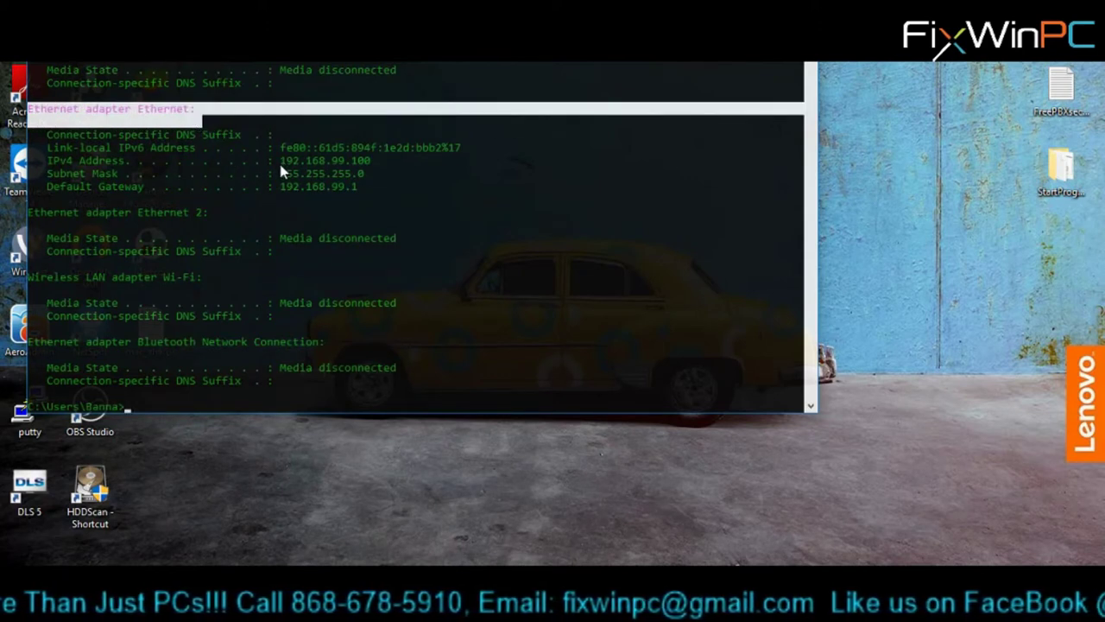
left_click_drag(280, 163, 372, 166)
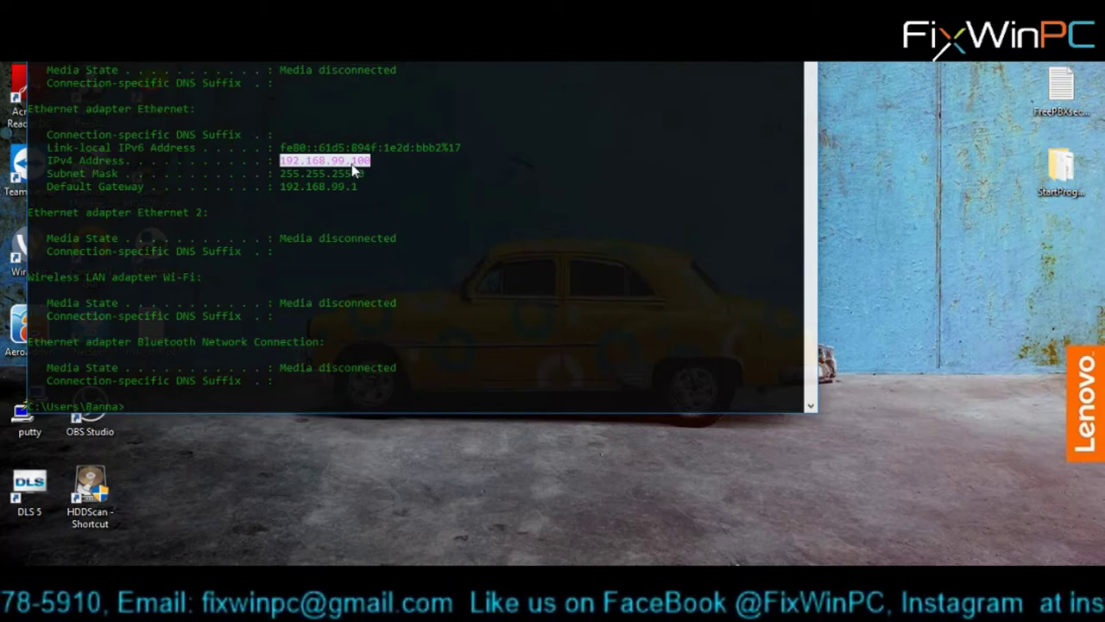
left_click_drag(359, 190, 284, 192)
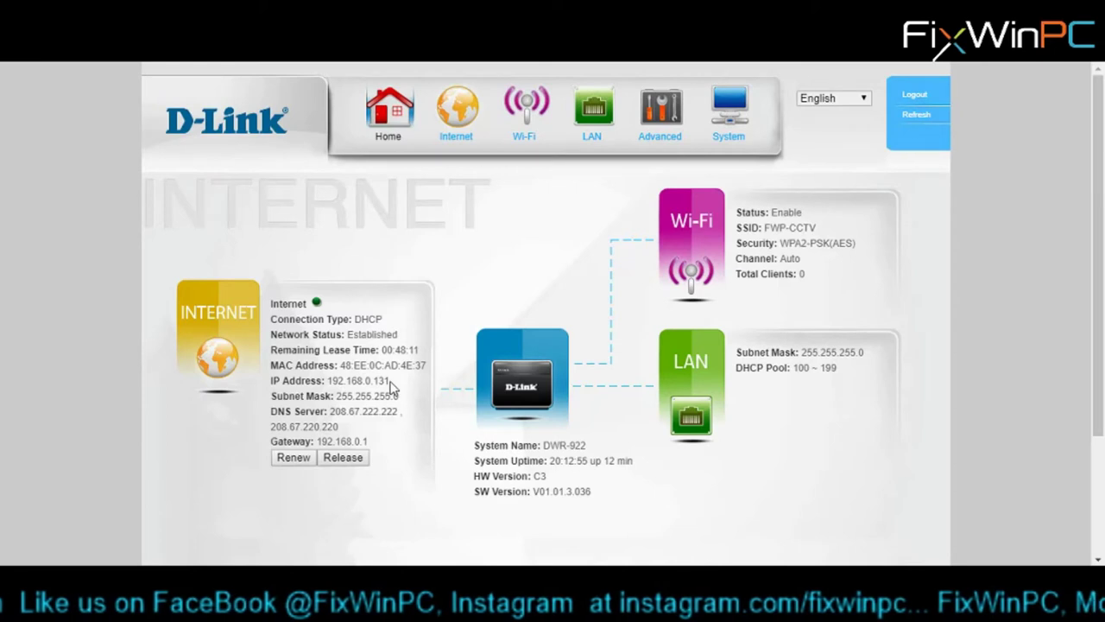
left_click_drag(390, 385, 327, 381)
left_click(330, 381)
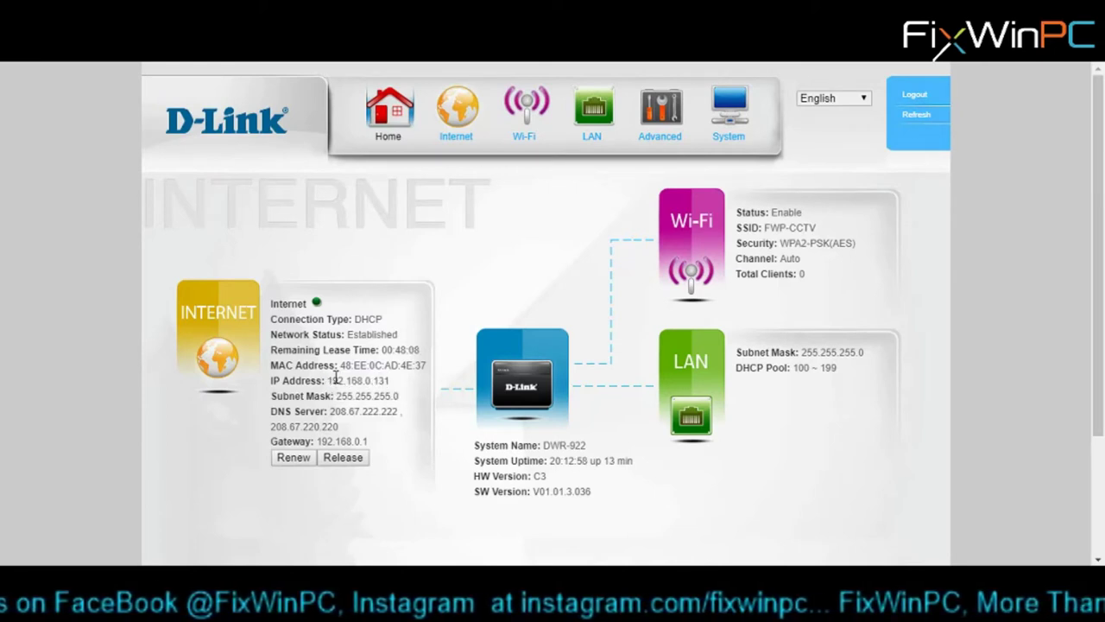
double_click(335, 379)
left_click(393, 385)
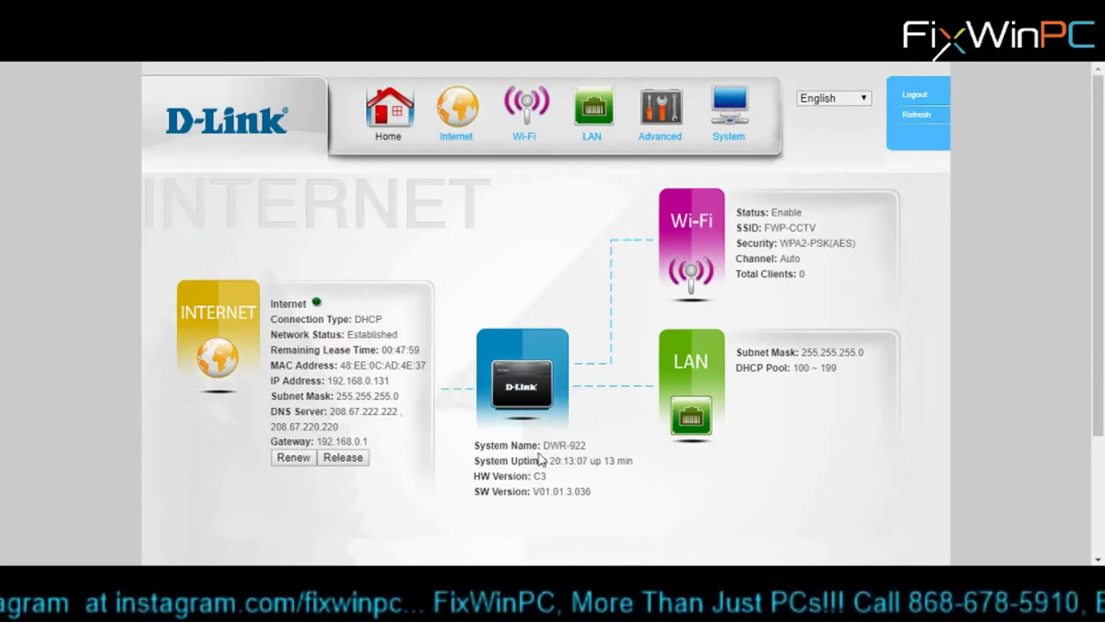
left_click_drag(541, 446, 633, 464)
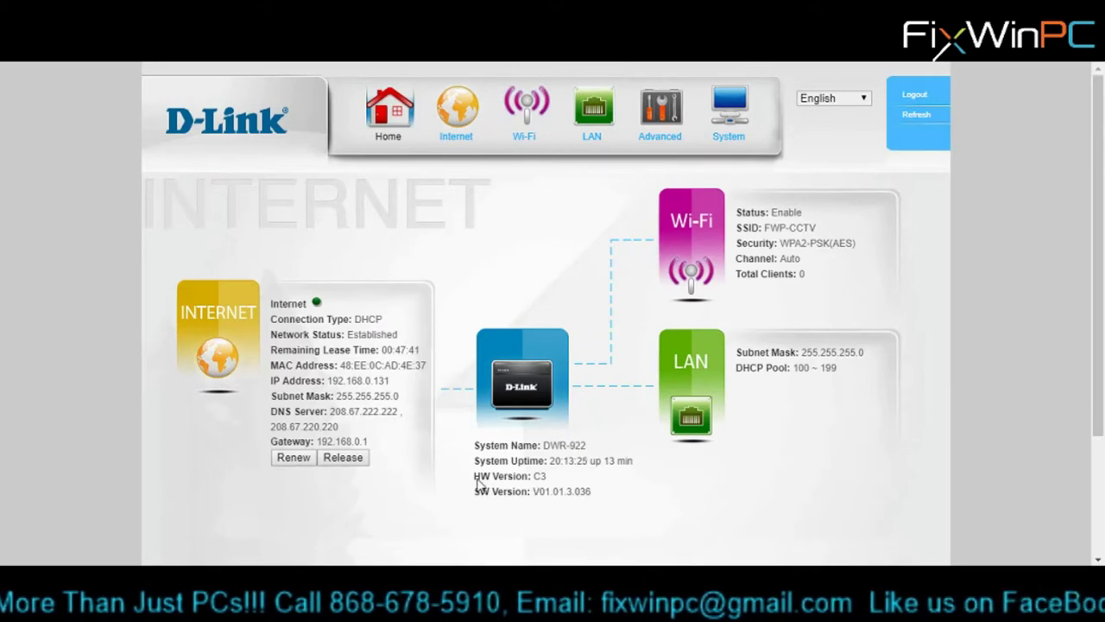
left_click_drag(477, 483, 503, 508)
left_click(624, 500)
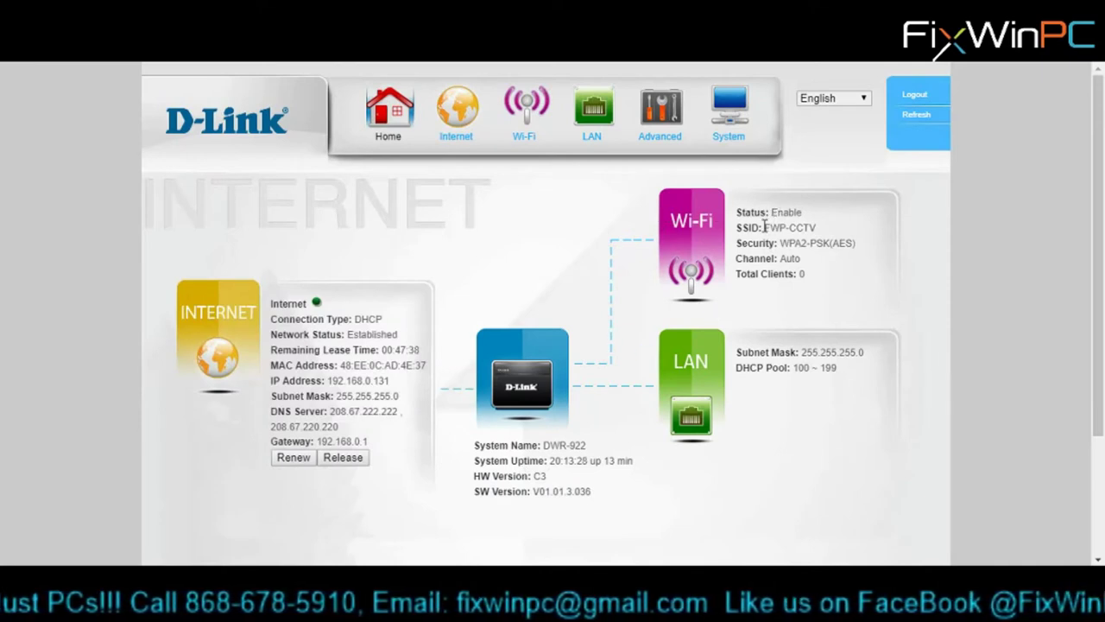
left_click_drag(765, 227, 828, 230)
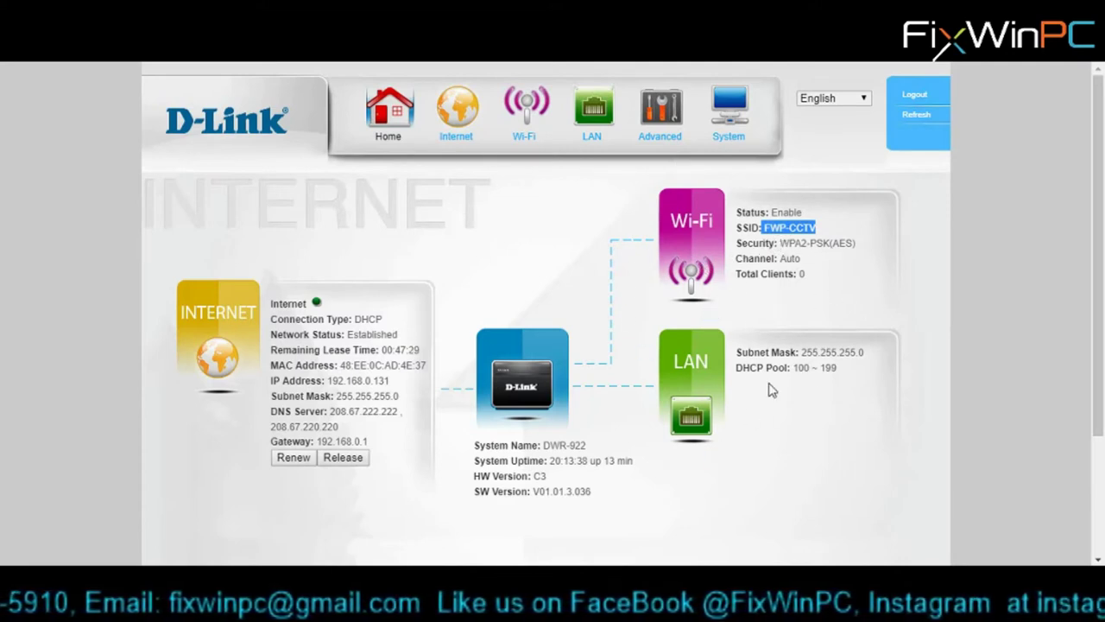
- Review the router's internet connection types, leaving the connection on Dynamic IP (DHCP)
left_click(452, 104)
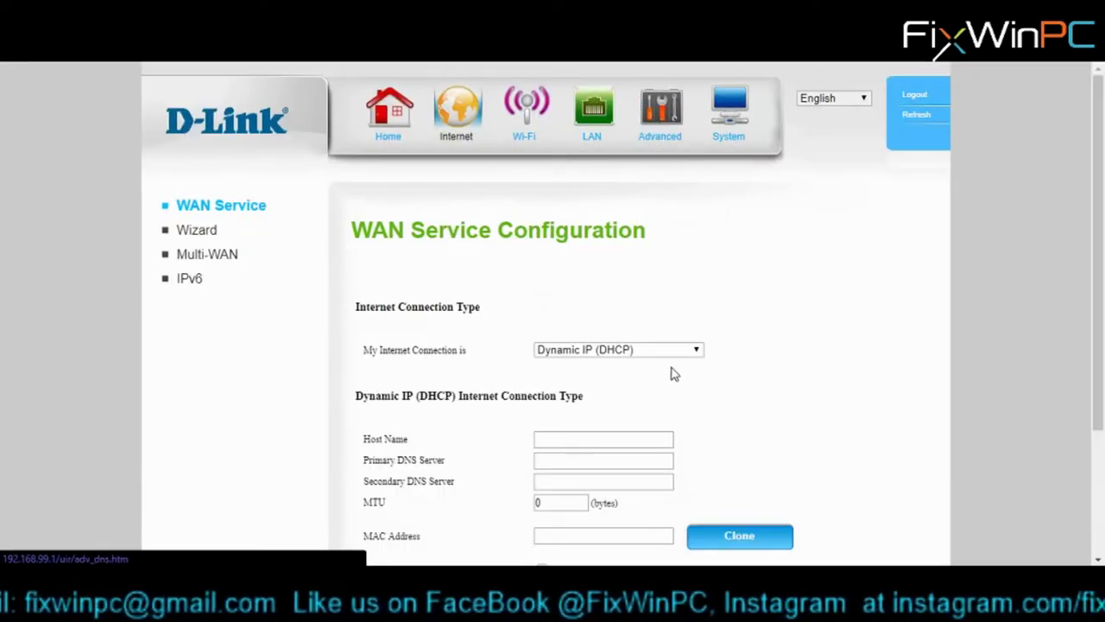
scroll(810, 339, "down", 1)
scroll(809, 339, "up", 1)
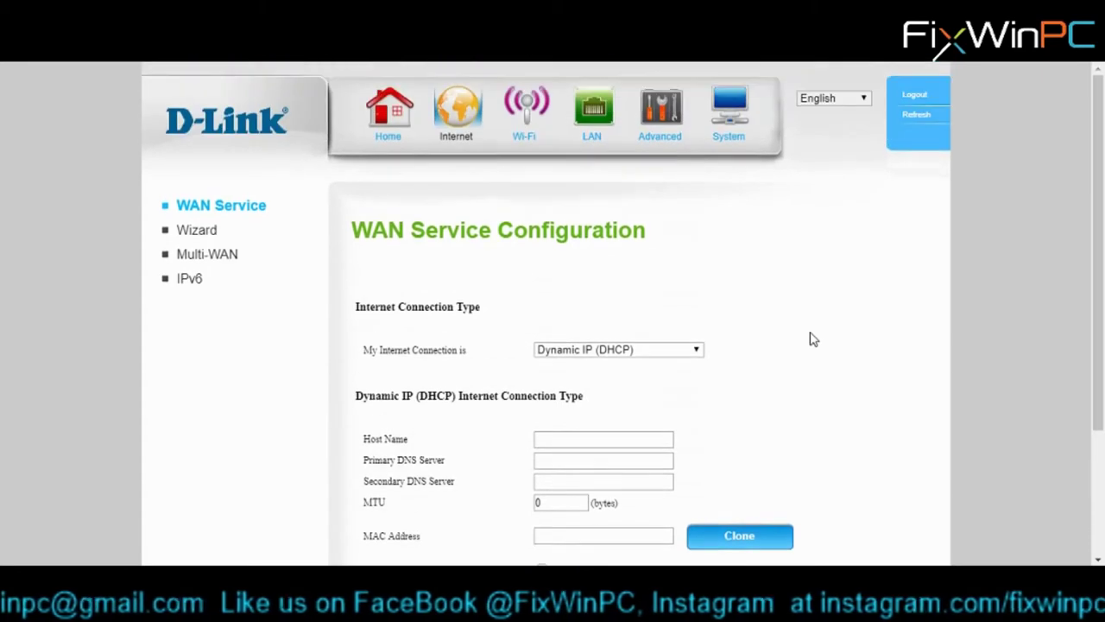
scroll(810, 340, "down", 1)
left_click(701, 273)
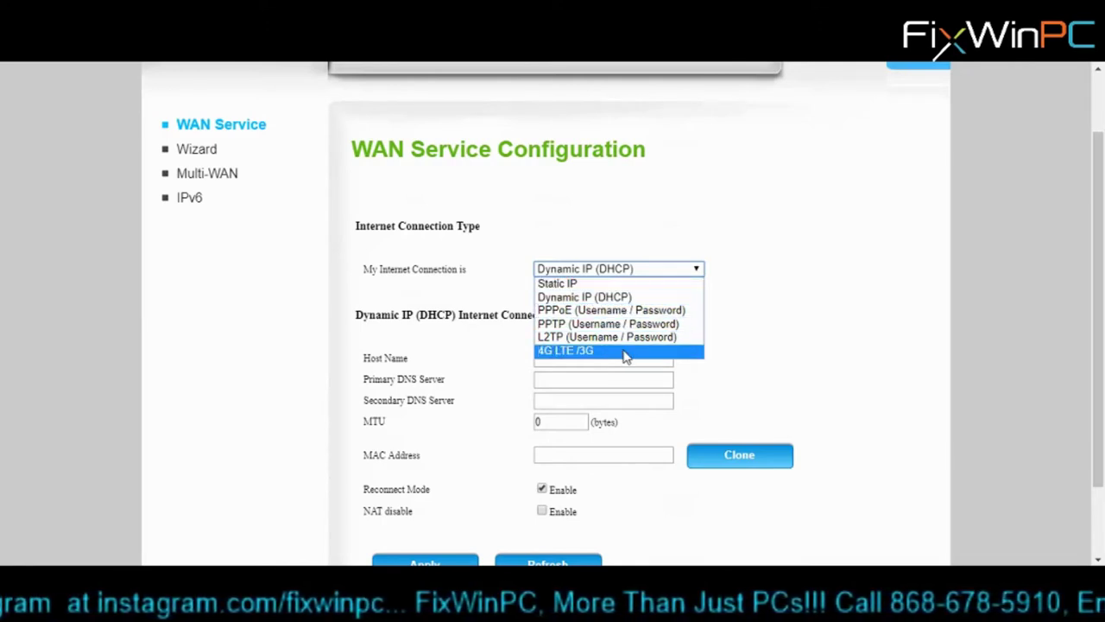
left_click(618, 270)
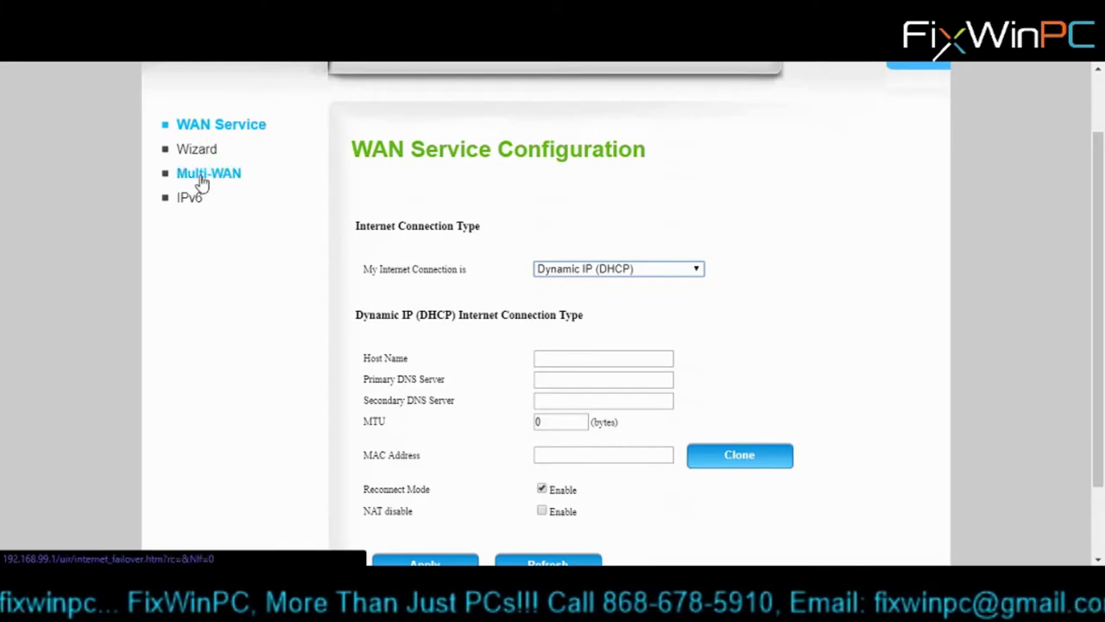
scroll(638, 223, "up", 2)
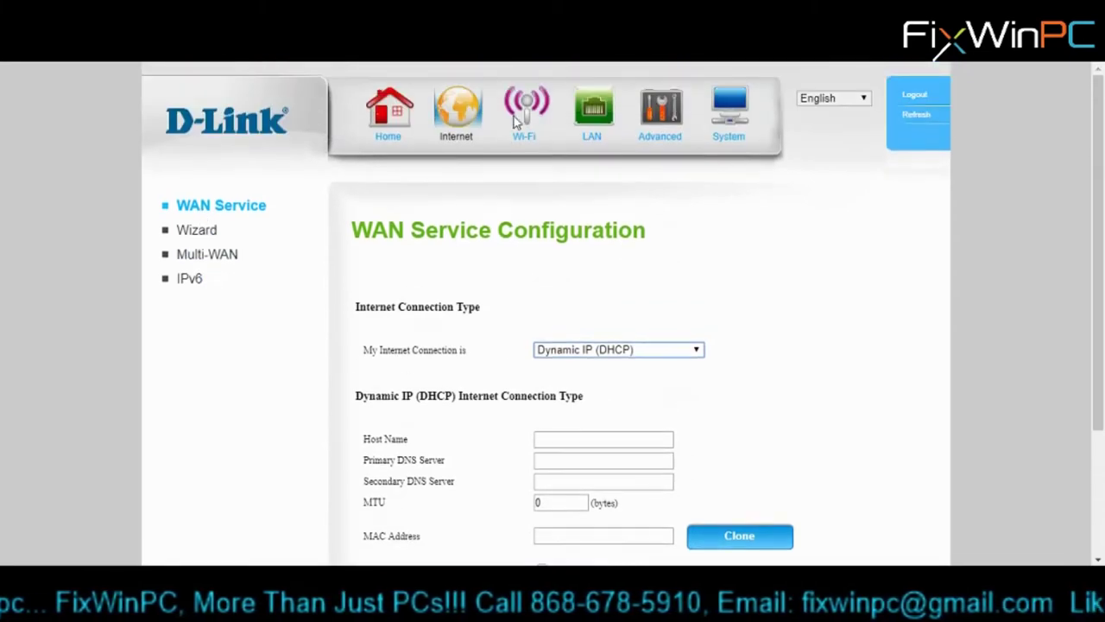
left_click(586, 110)
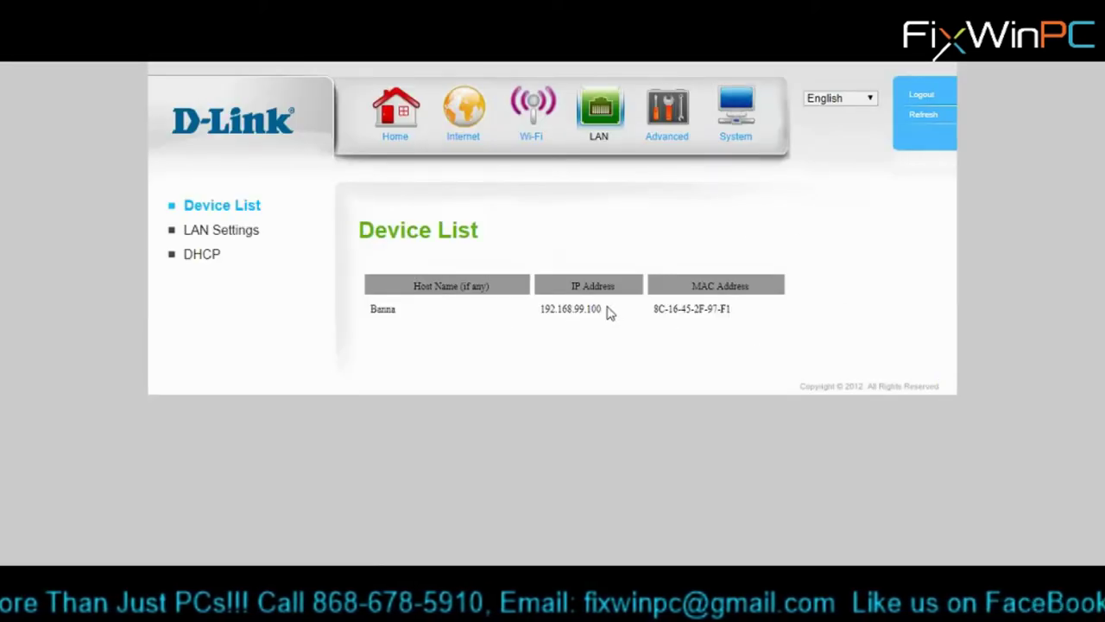
- Highlight the PC's LAN address 192.168.99.100 and host name in the device list, then return to the desktop
left_click_drag(608, 313, 540, 309)
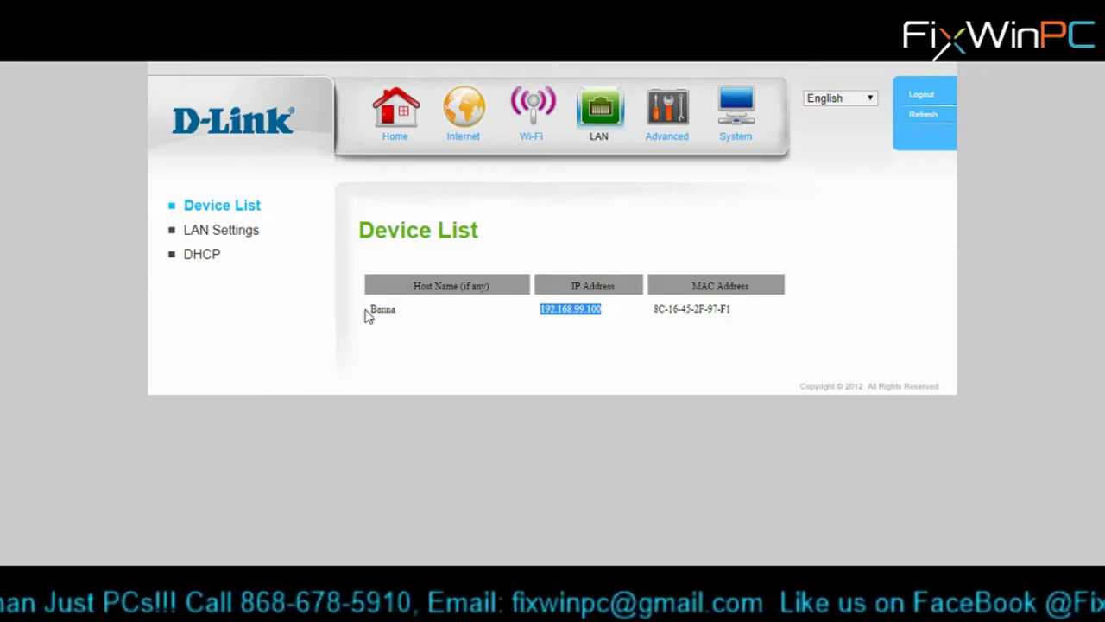
left_click_drag(367, 309, 421, 317)
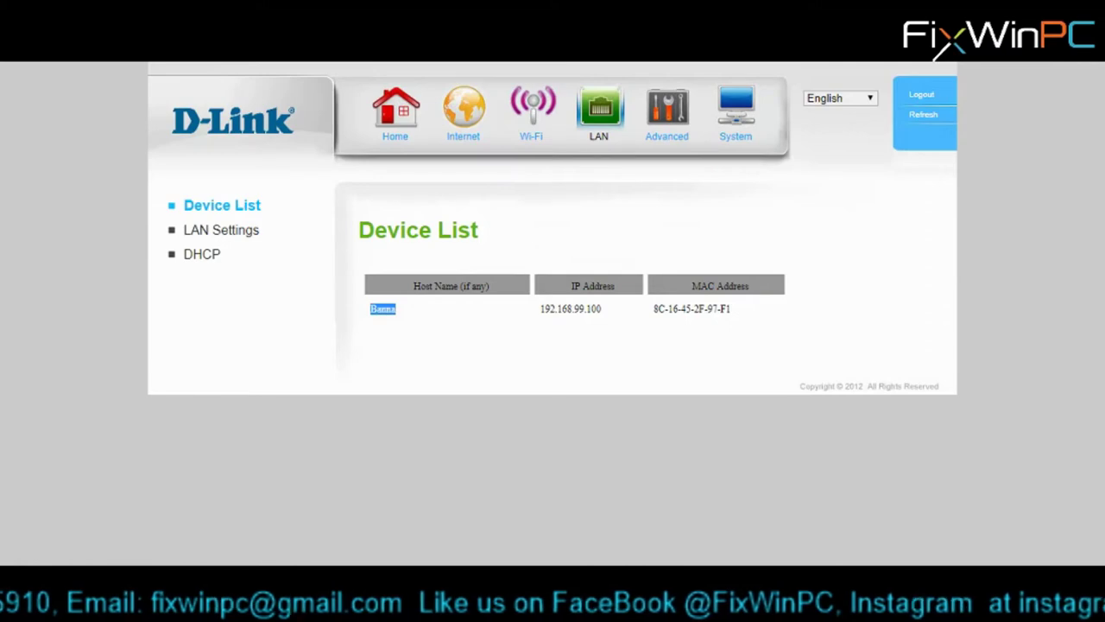
key("super+d")
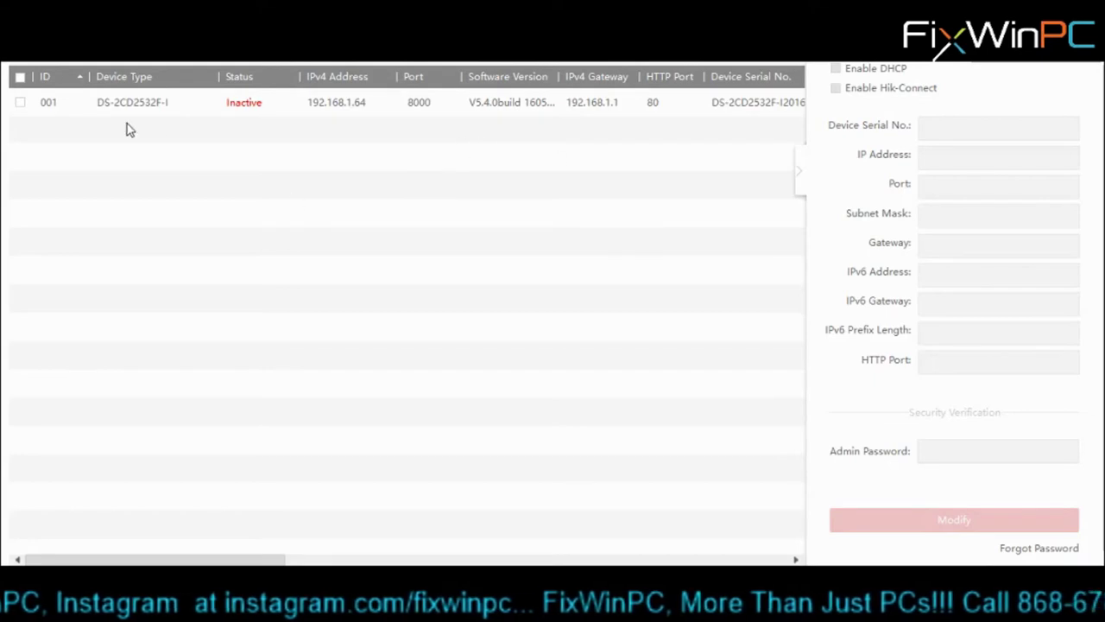
- Activate the inactive DS-2CD2532F-I camera with a new strong password, entered and confirmed
left_click(19, 102)
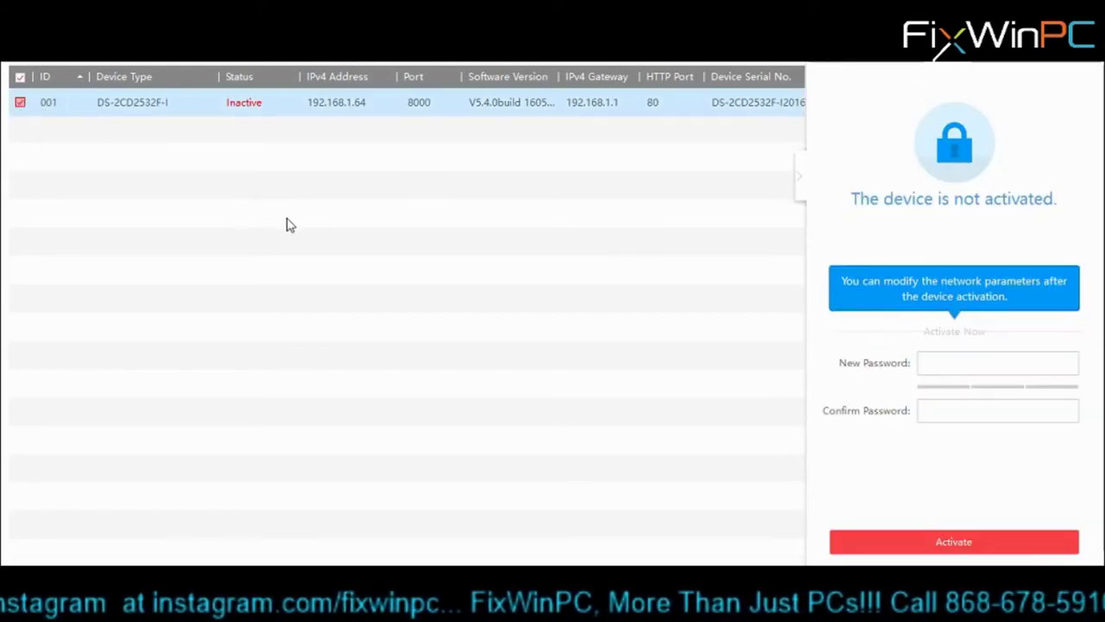
left_click(945, 365)
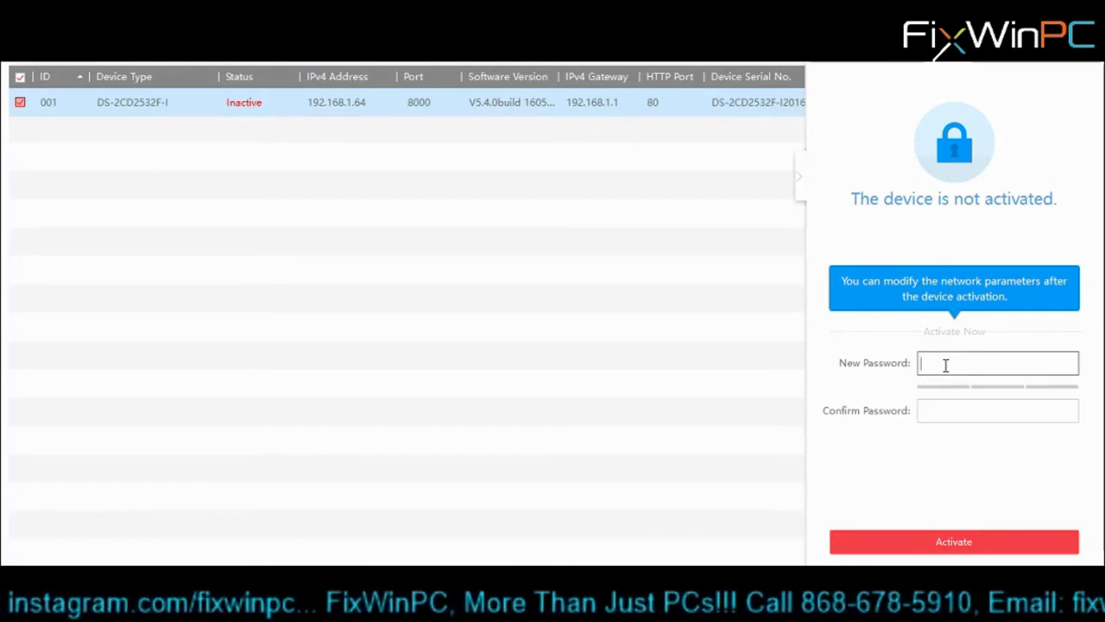
type("********")
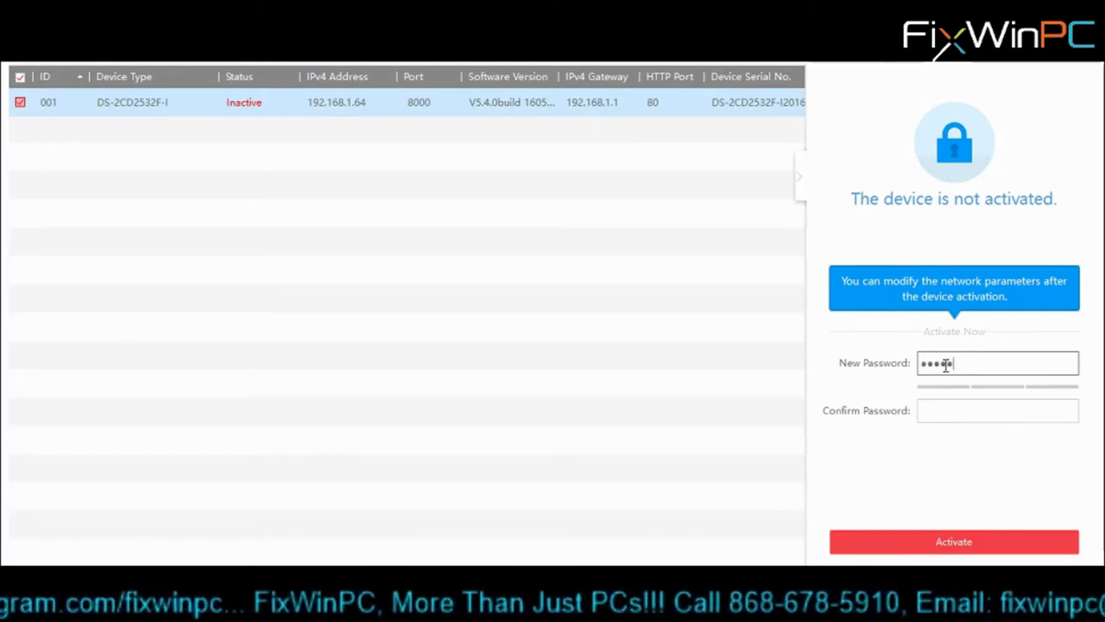
key("Tab")
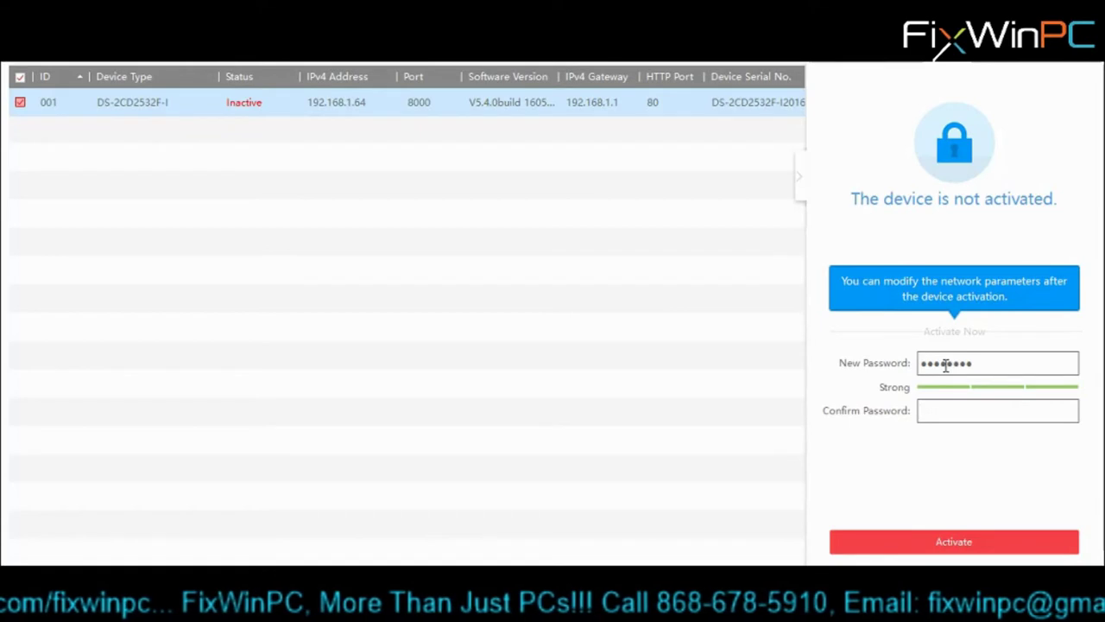
type("********")
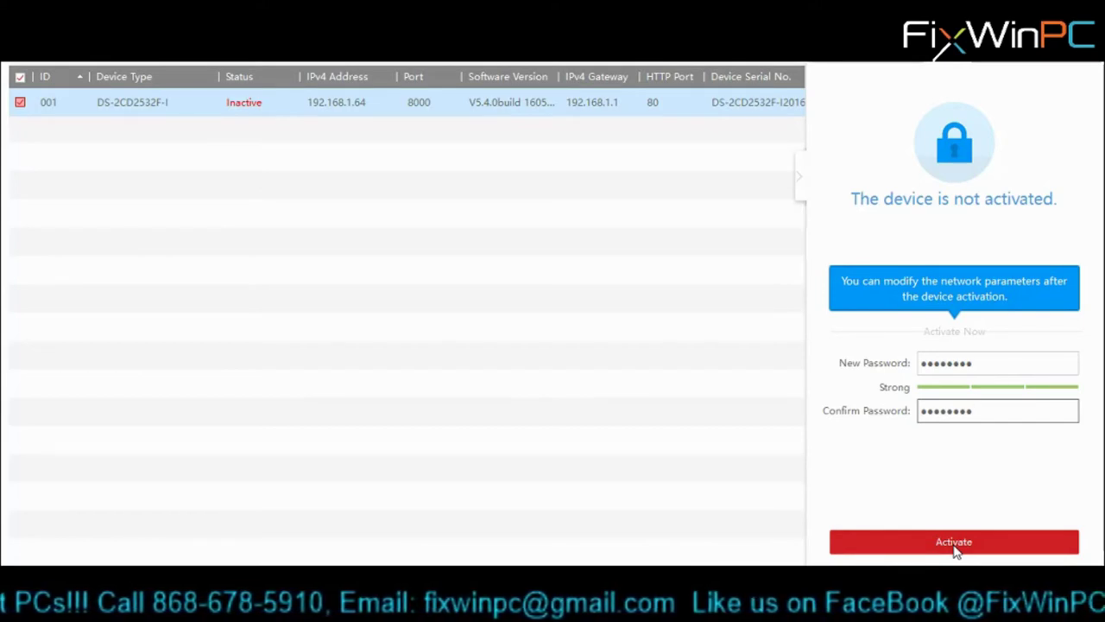
left_click(954, 544)
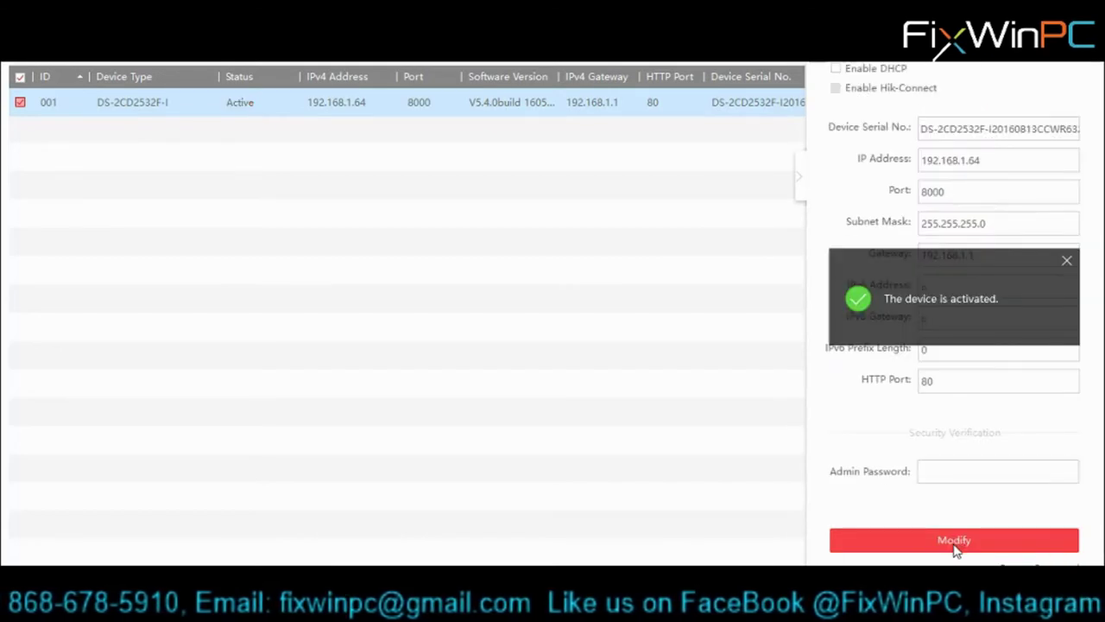
left_click(980, 159)
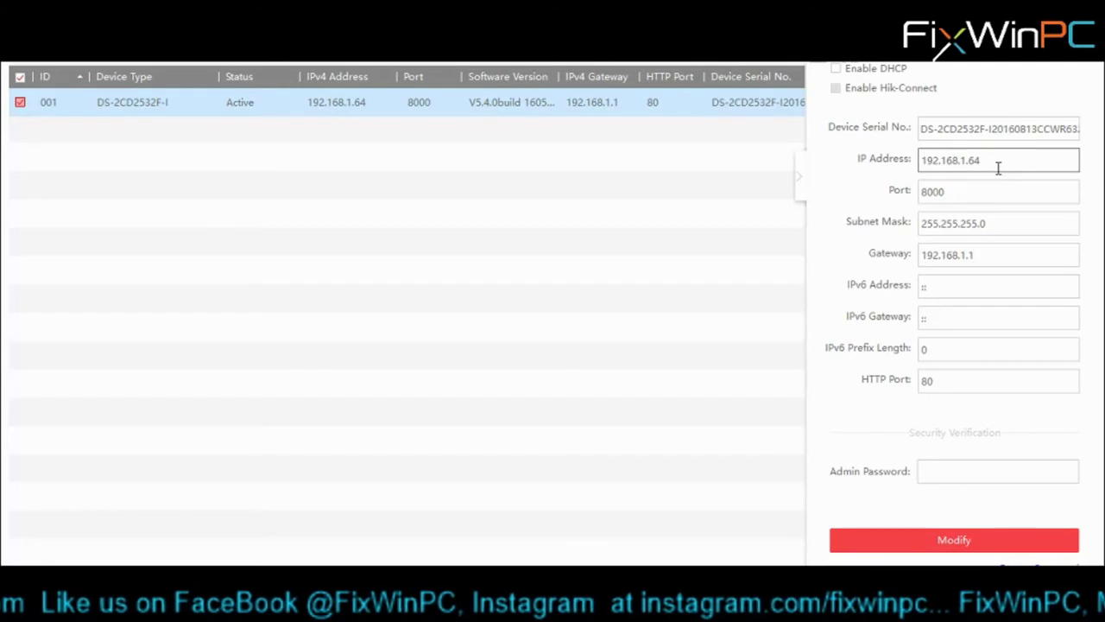
- Change the camera's IP to 192.168.99.64 and gateway to 192.168.99.1, authorising with the admin password
key("BackSpace")
key("BackSpace")
type("99")
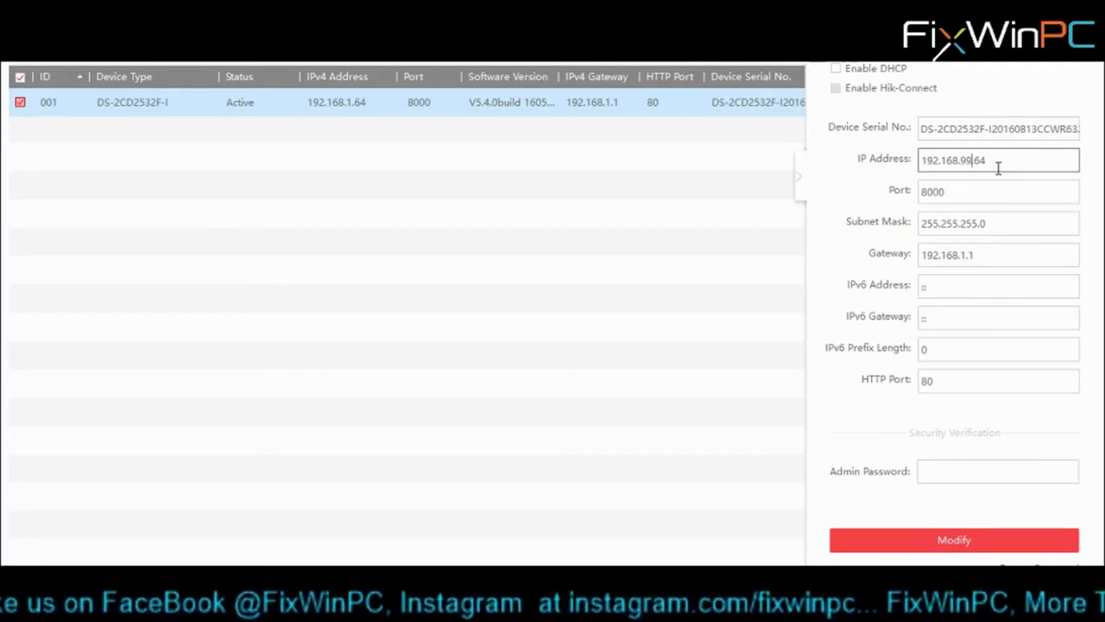
type(".")
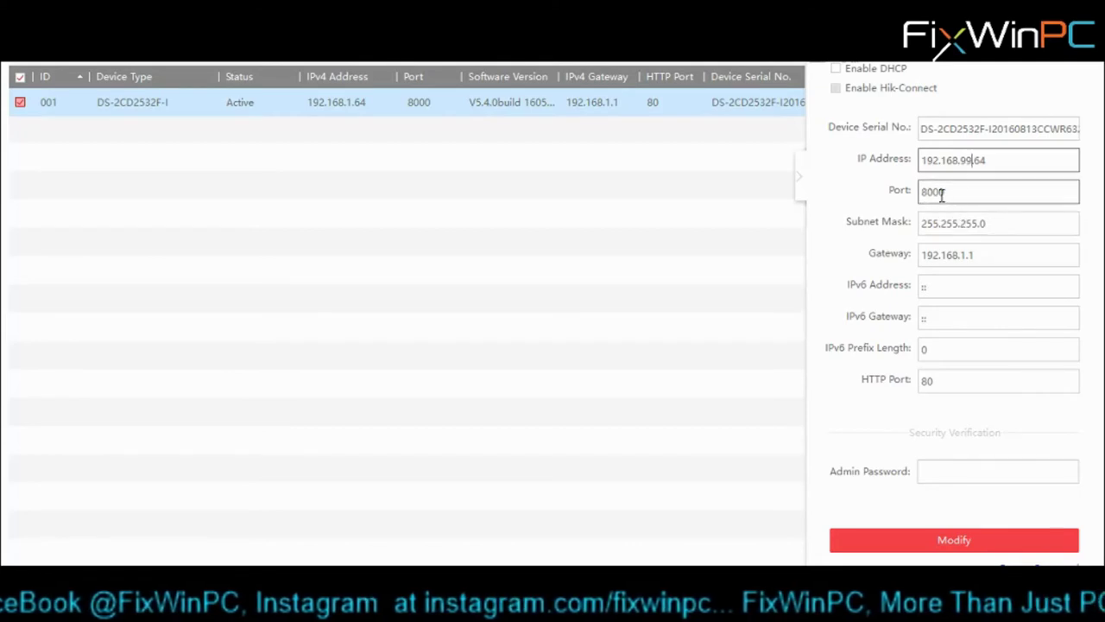
left_click(961, 254)
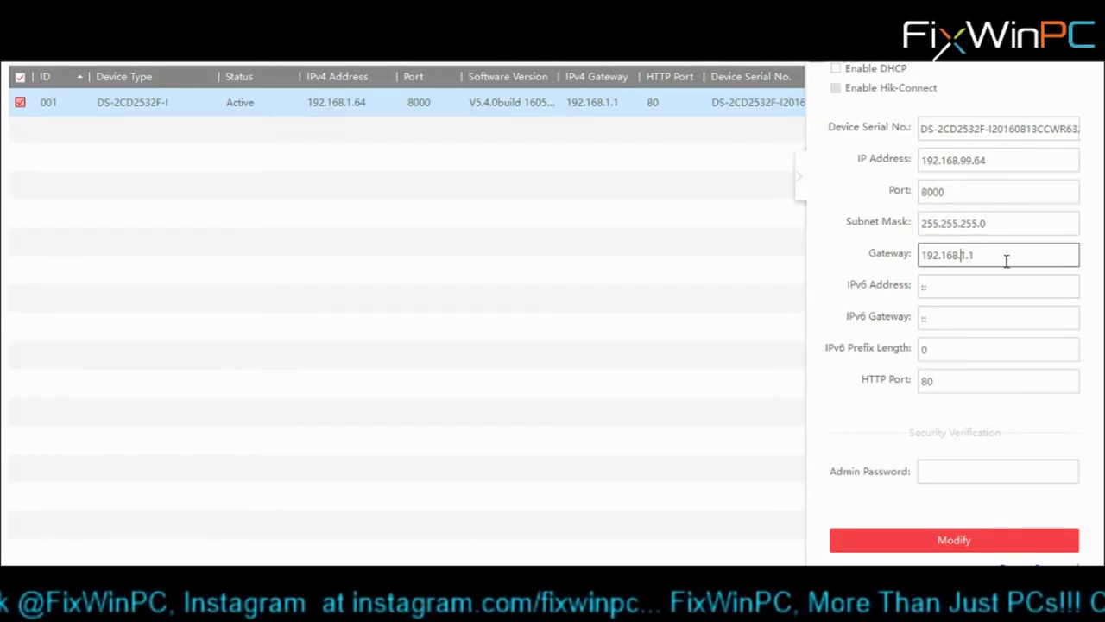
type("99.")
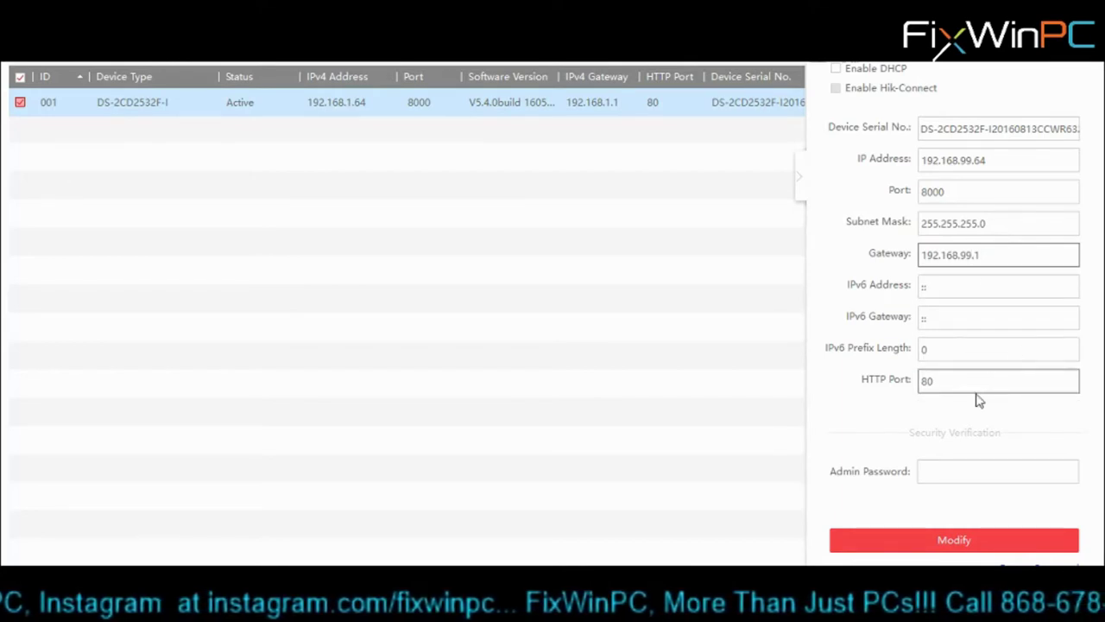
left_click(942, 476)
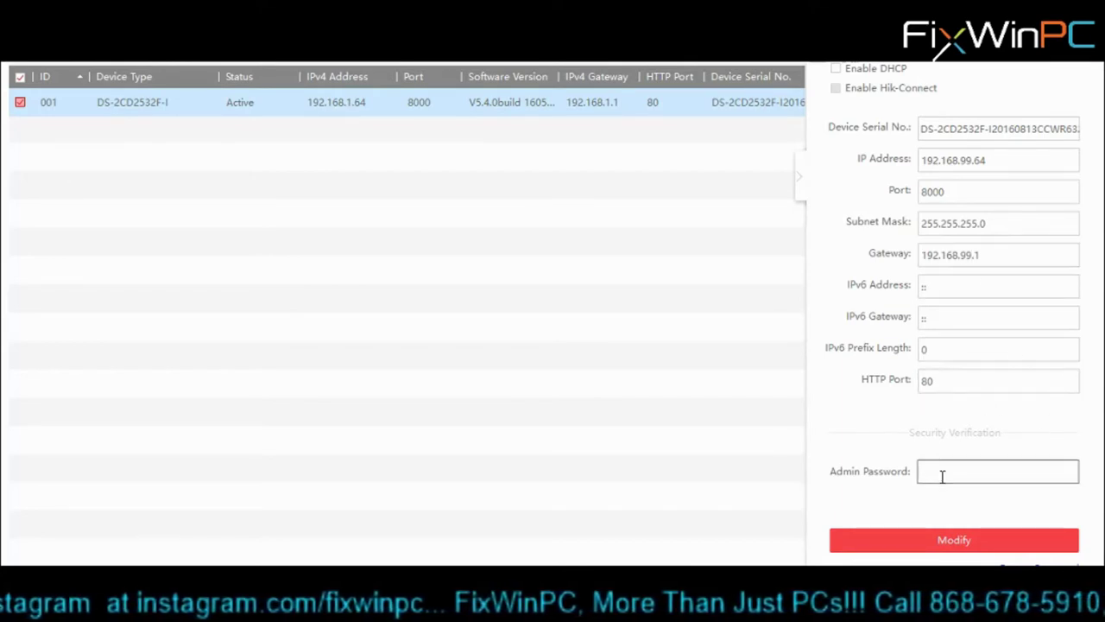
type("********")
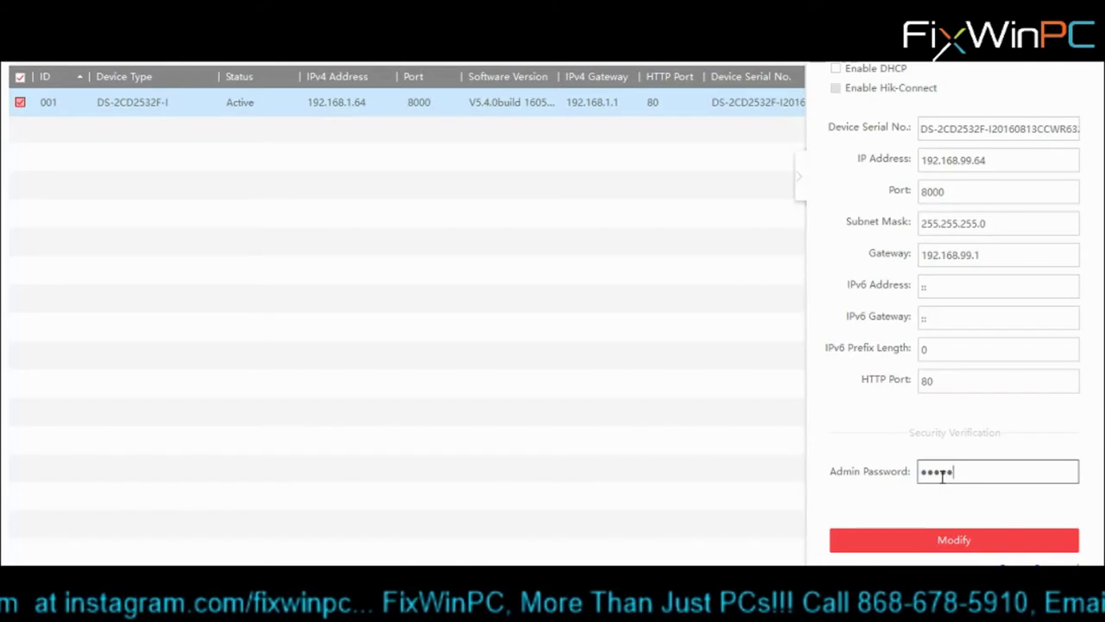
type("*")
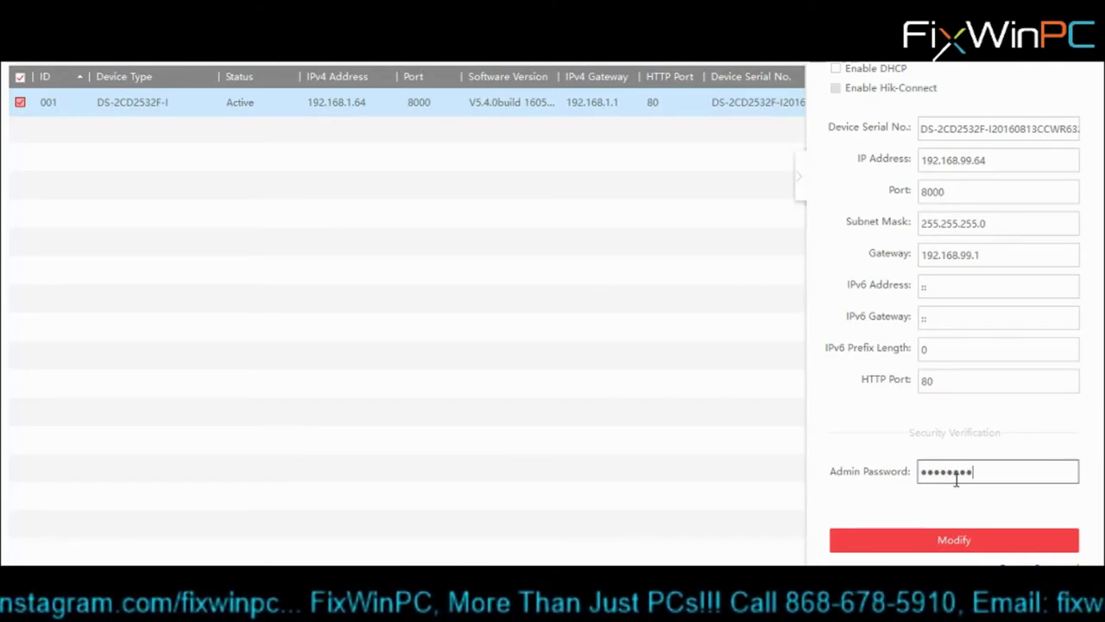
left_click(947, 542)
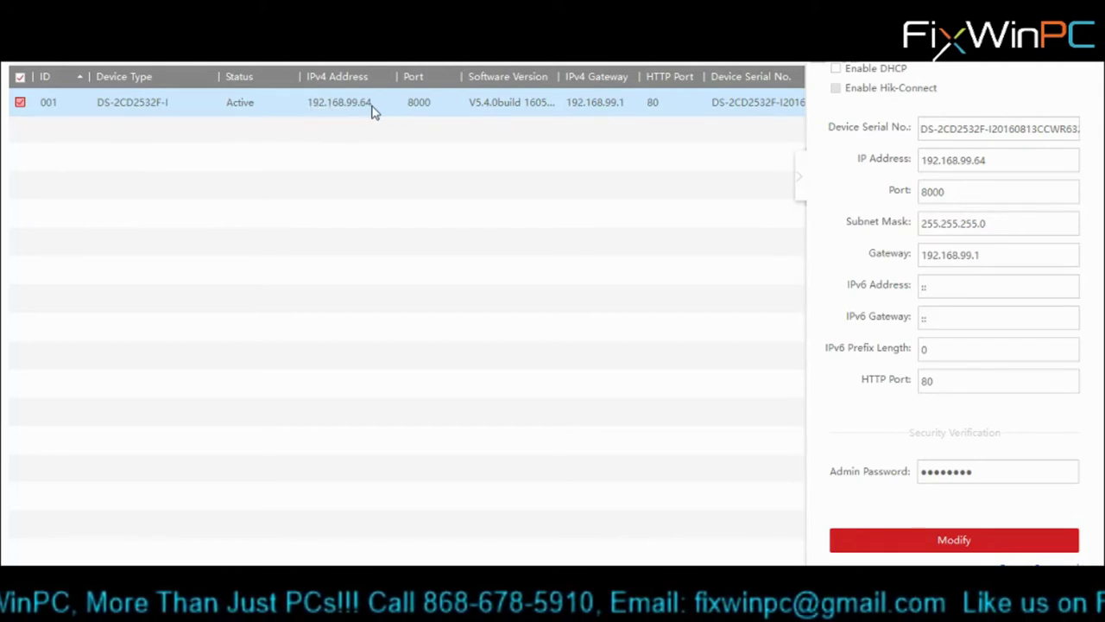
- Exit SADP, confirming the close prompt
left_click(946, 382)
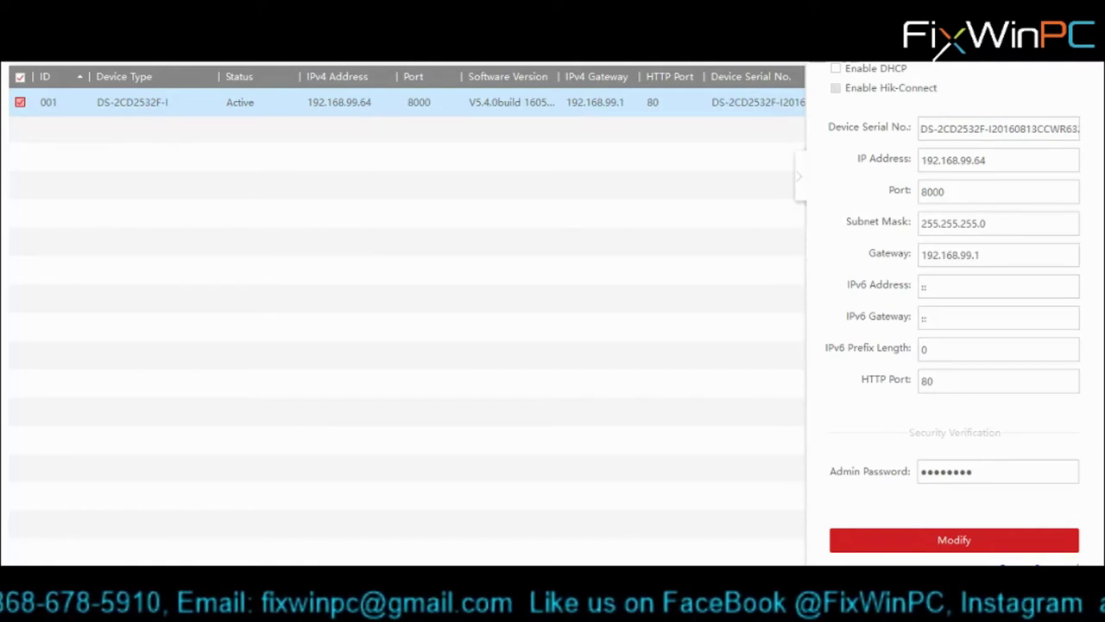
left_click(1092, 47)
left_click(586, 308)
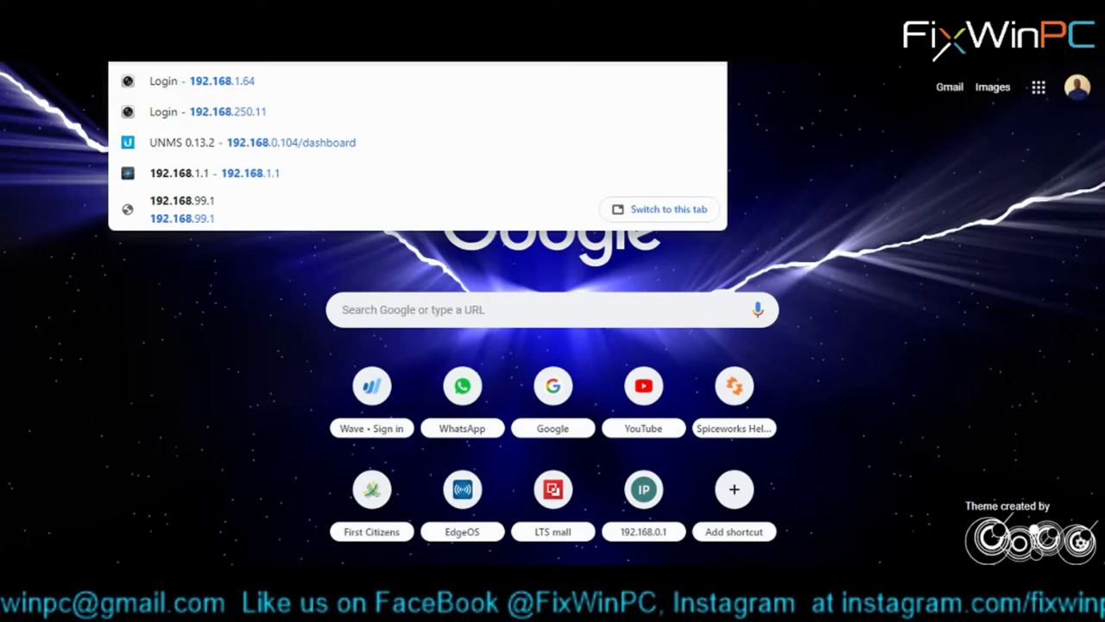
- Go to the camera's new address 192.168.99.64 in Chrome
type("54")
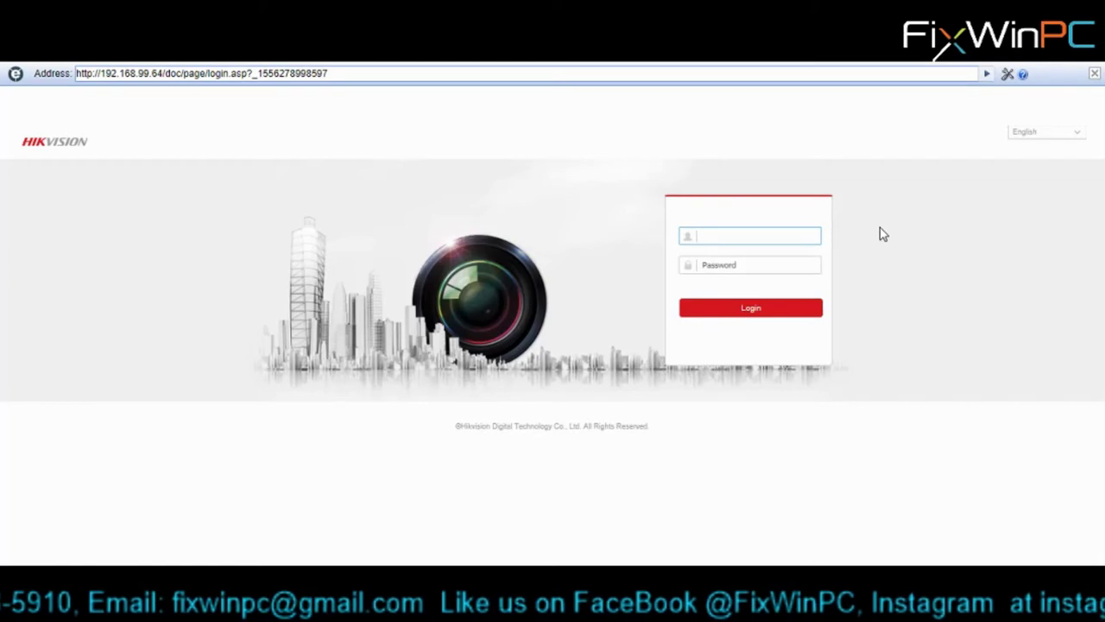
- Log in to the camera's web interface as admin with its password
type("admin")
key("Tab")
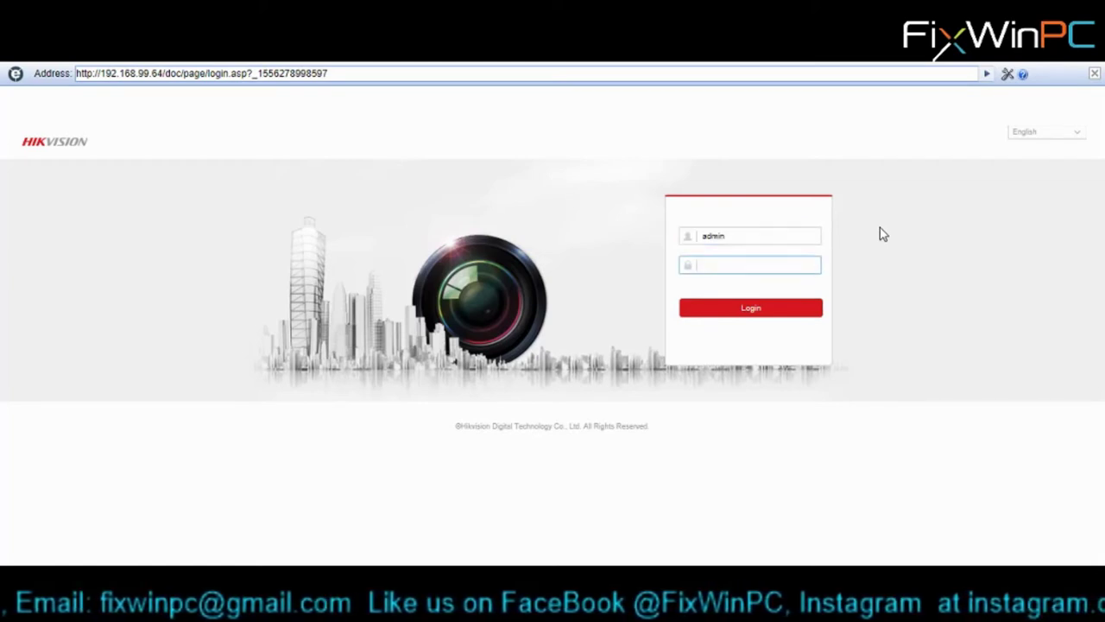
type("••")
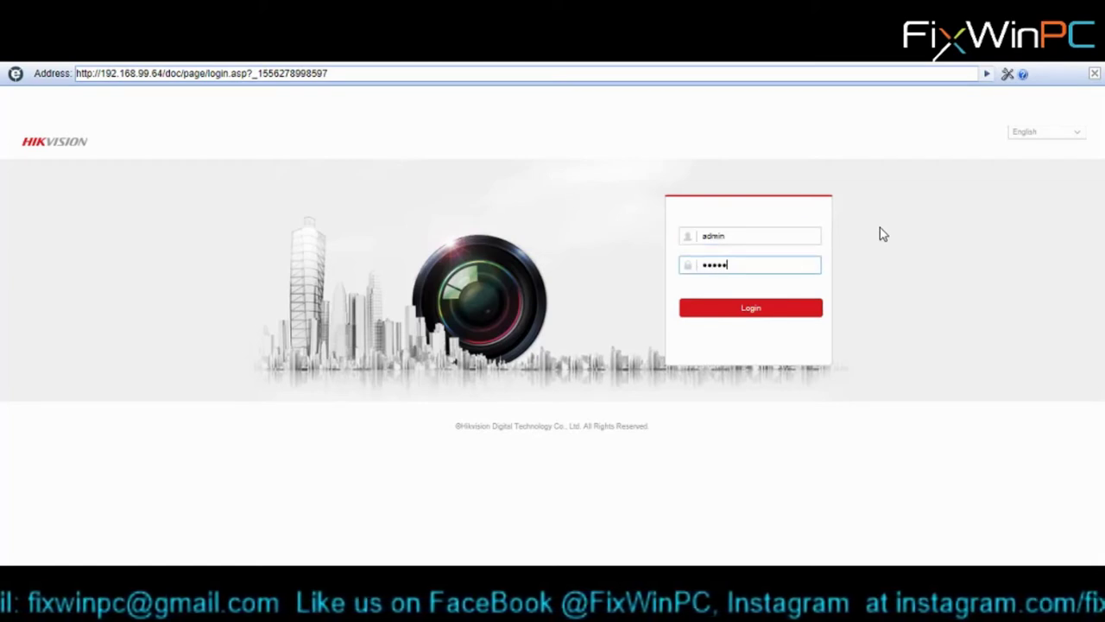
left_click(751, 311)
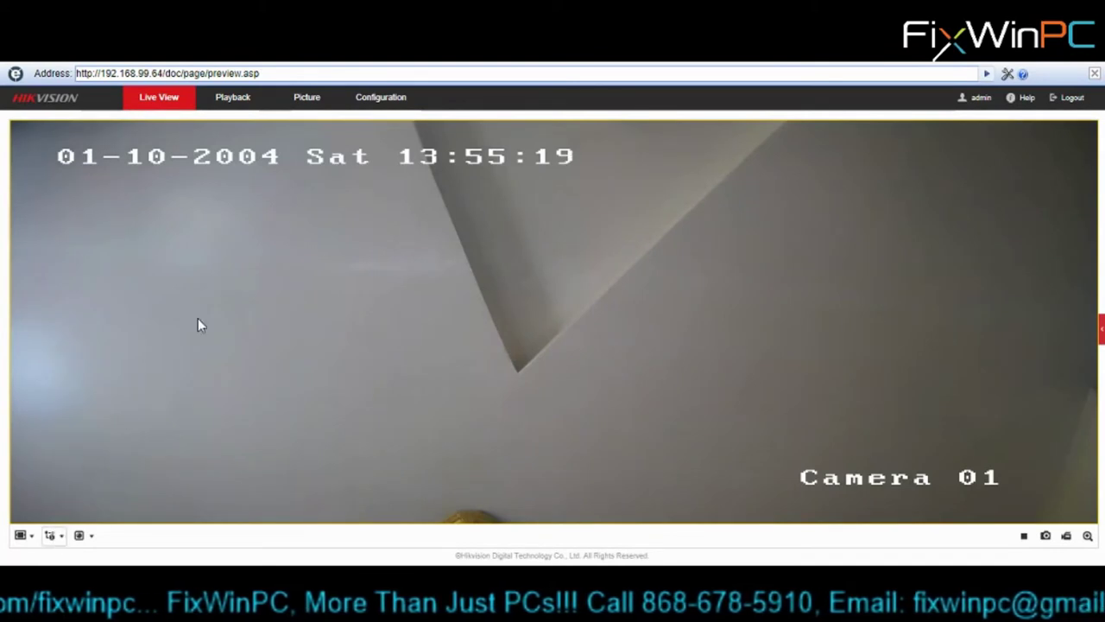
left_click(376, 99)
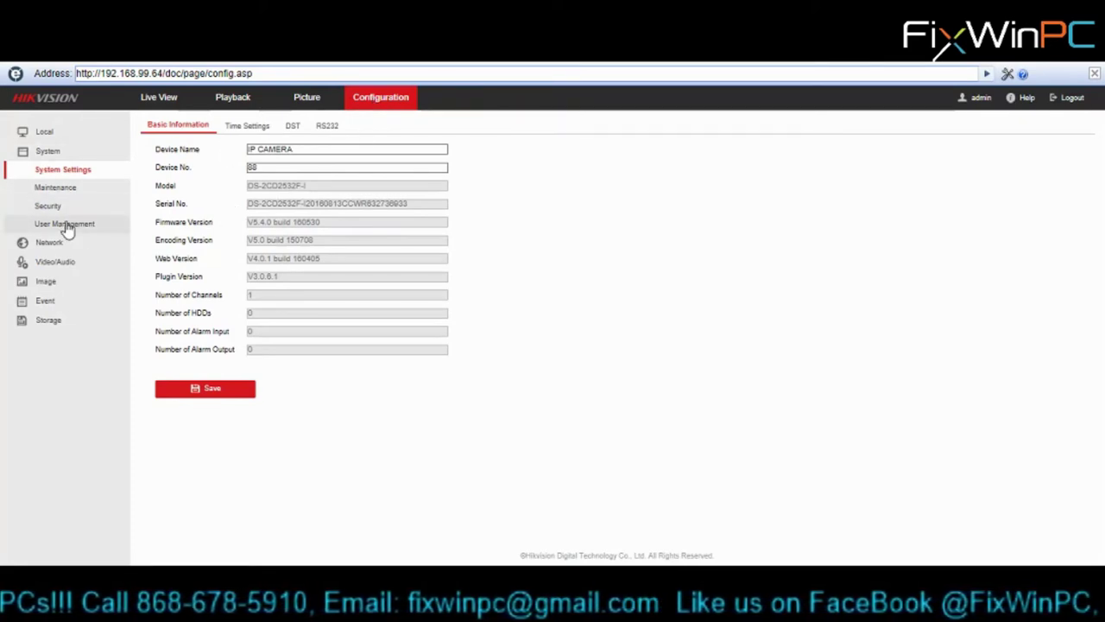
- Set the camera's time zone, sync its clock with the computer time (2019-04-26), and save
left_click(246, 125)
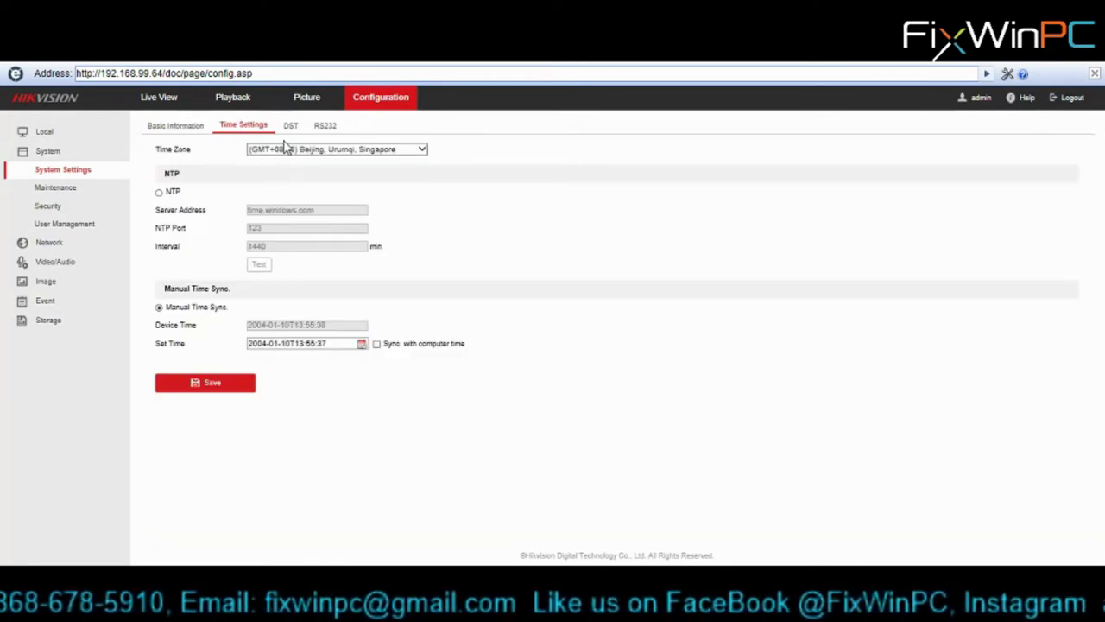
left_click(309, 151)
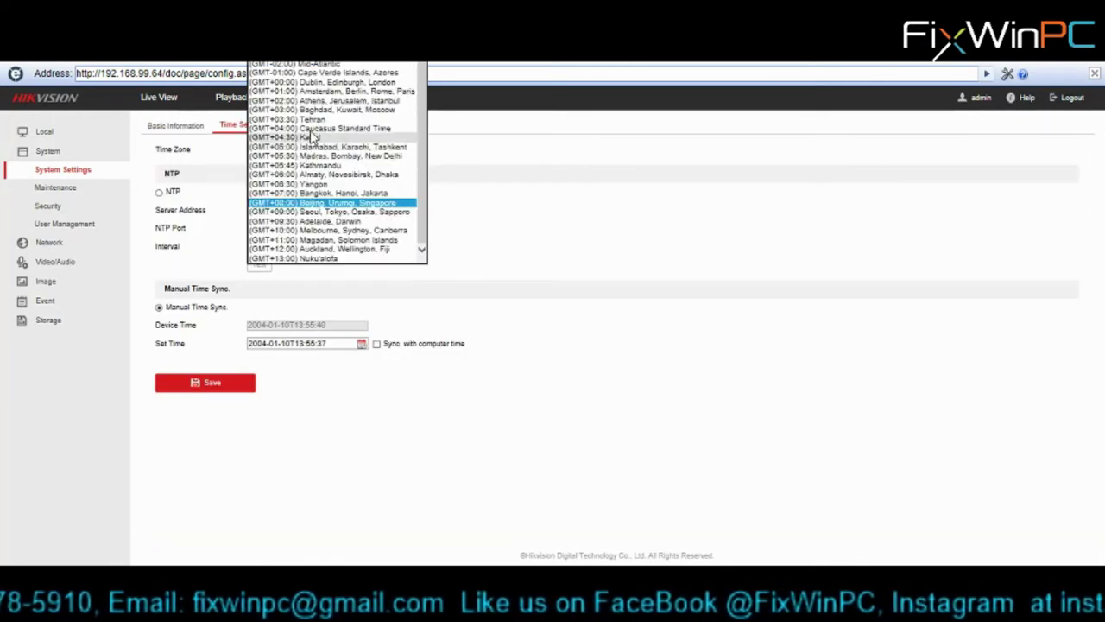
scroll(320, 108, "up", 1)
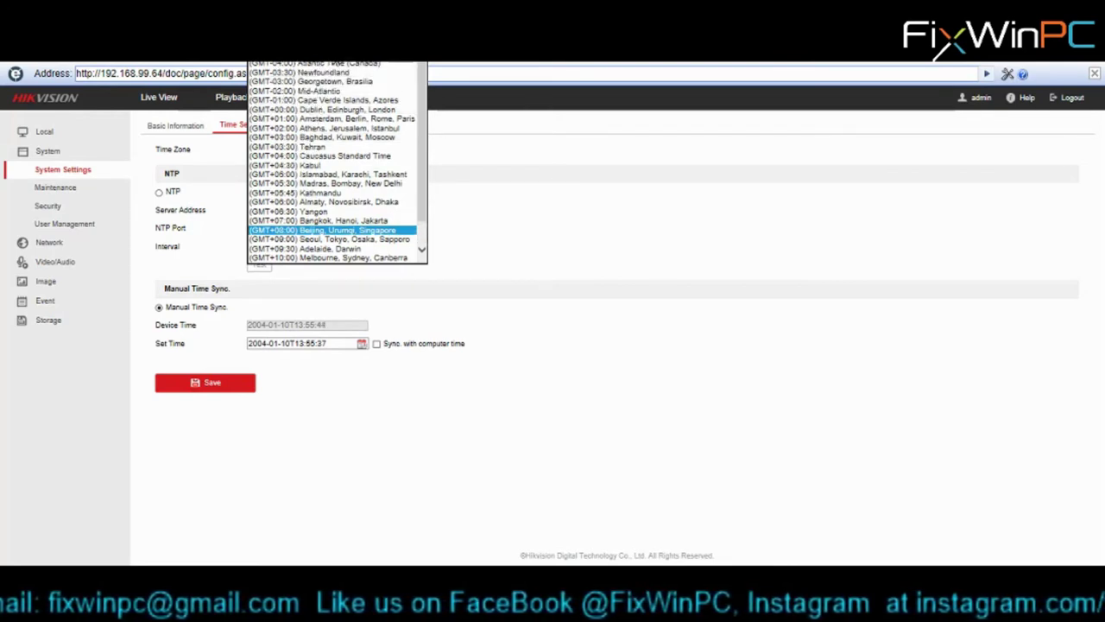
left_click(337, 65)
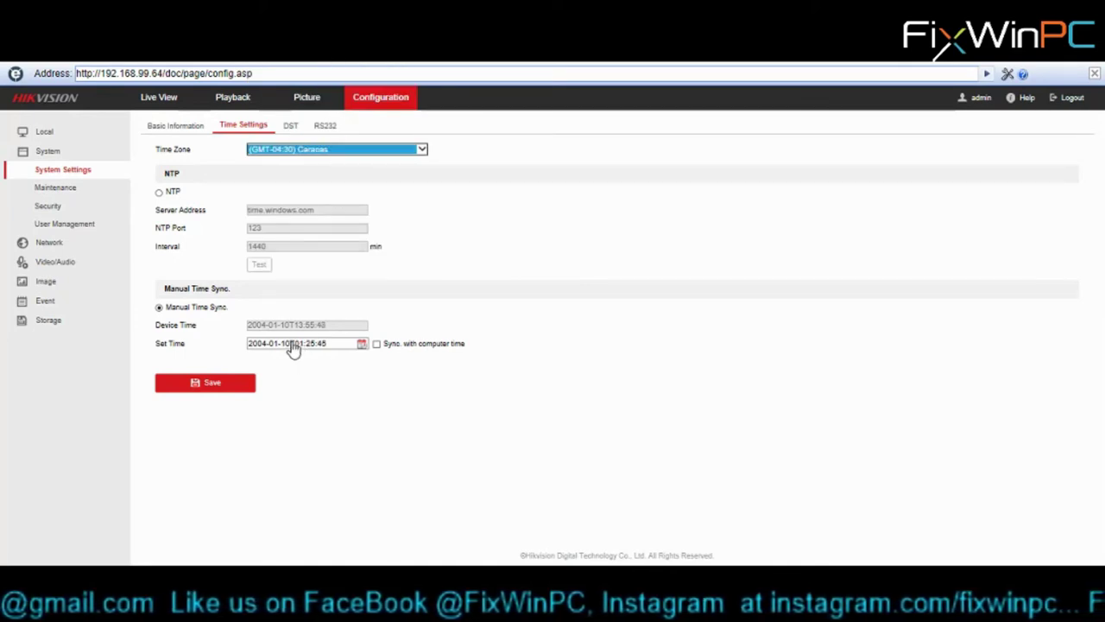
left_click(377, 344)
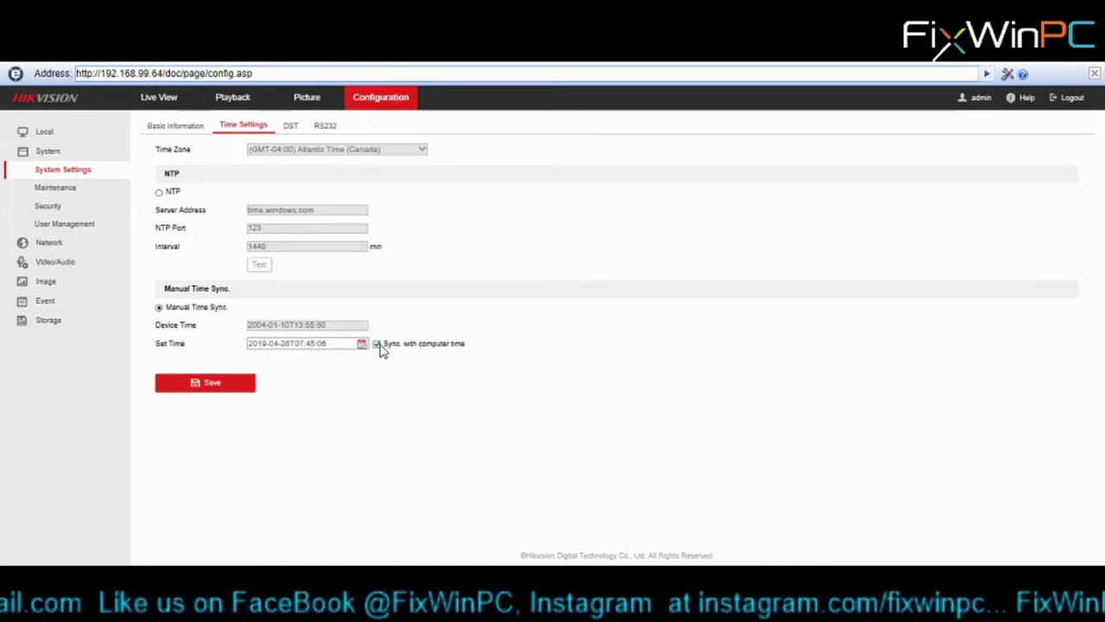
left_click(206, 391)
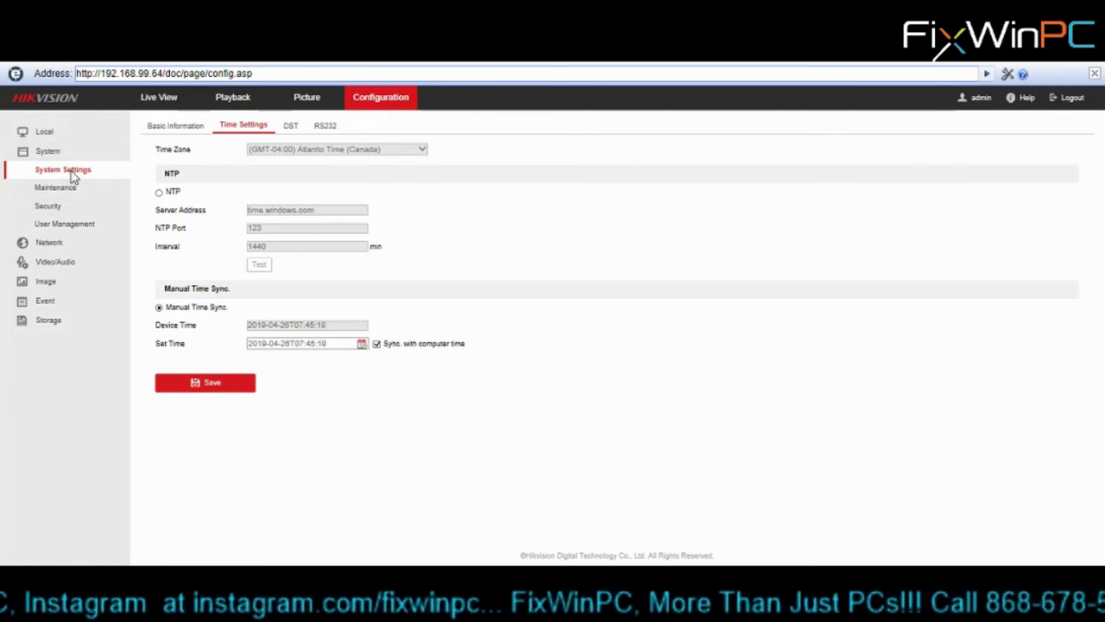
left_click(177, 128)
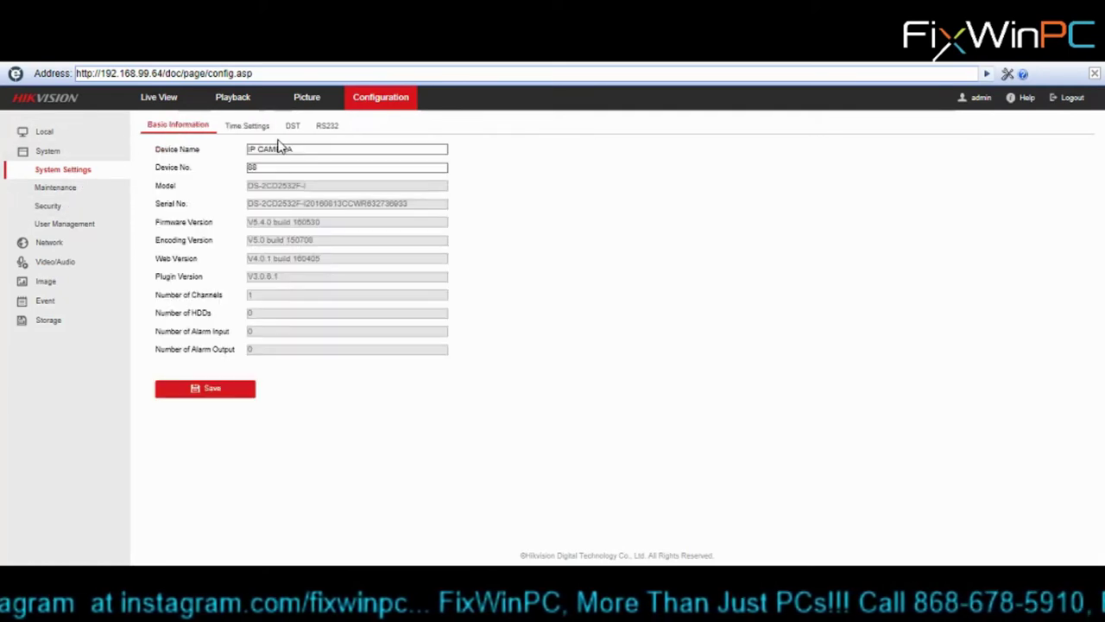
- Check the device name IP CAMERA and user accounts, then view the TCP/IP network settings
left_click_drag(295, 149, 249, 151)
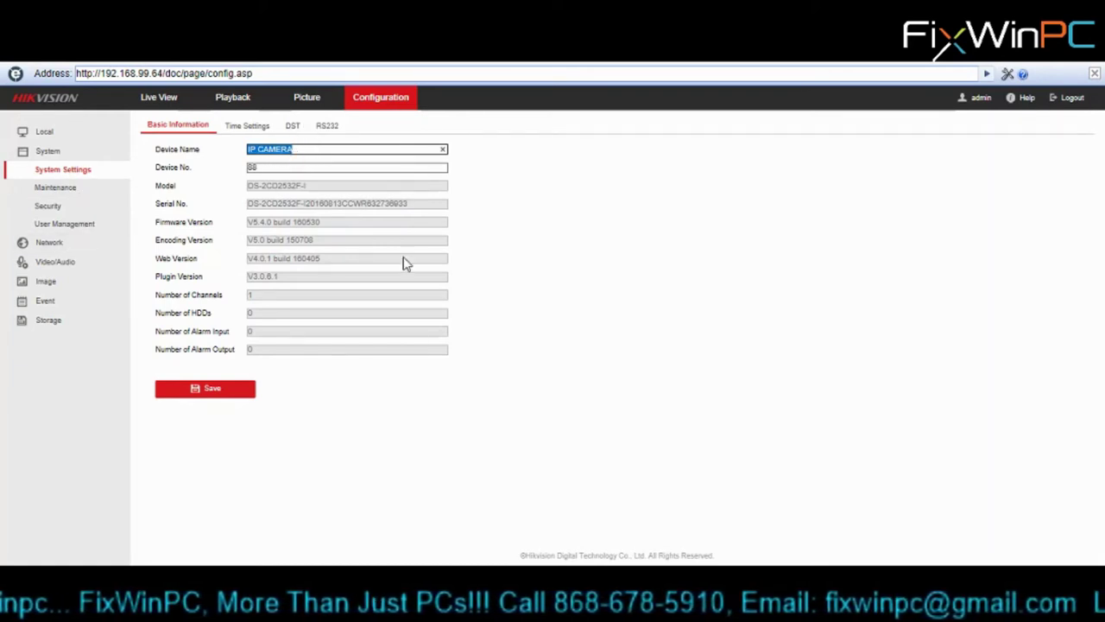
left_click(69, 227)
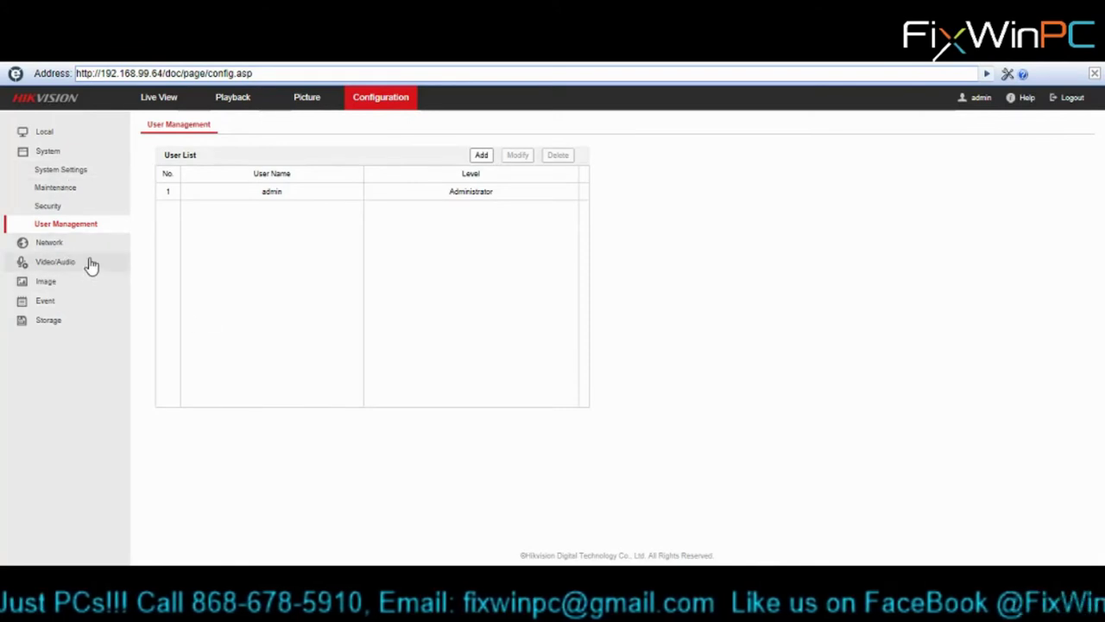
left_click(49, 244)
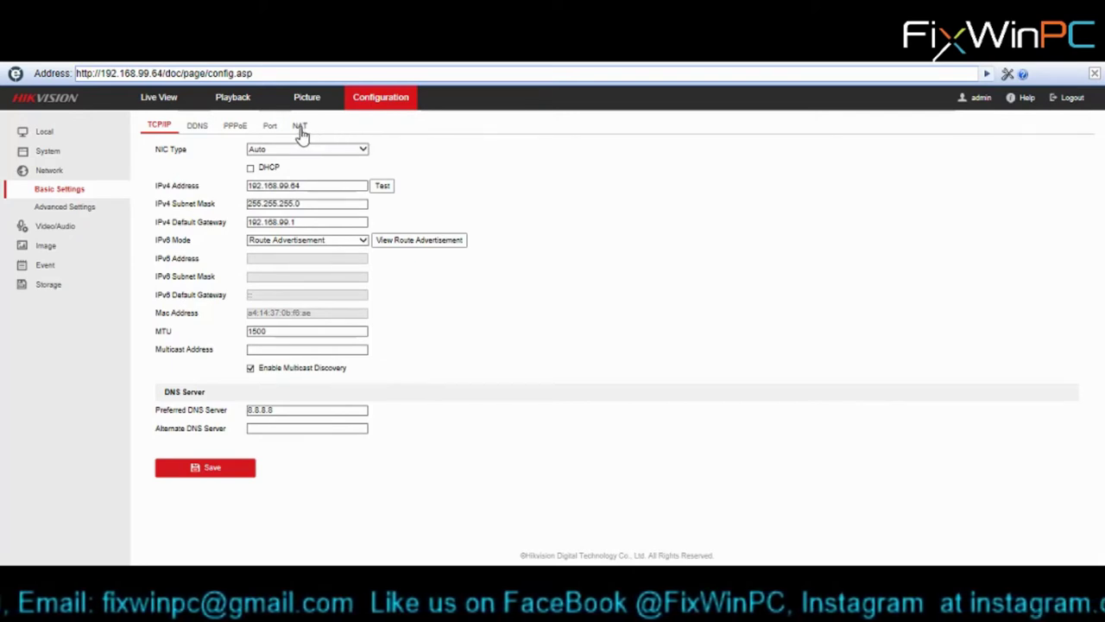
- Check the NAT mappings: UPnP enabled with HTTP 80, RTSP 554 and server port 8000
left_click(300, 127)
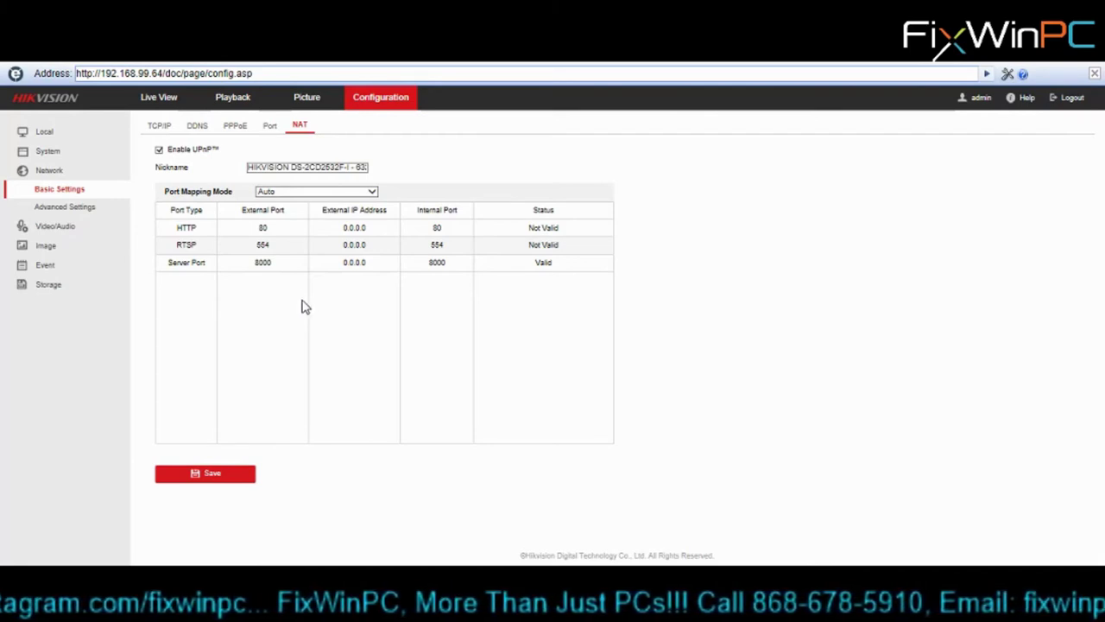
left_click(76, 208)
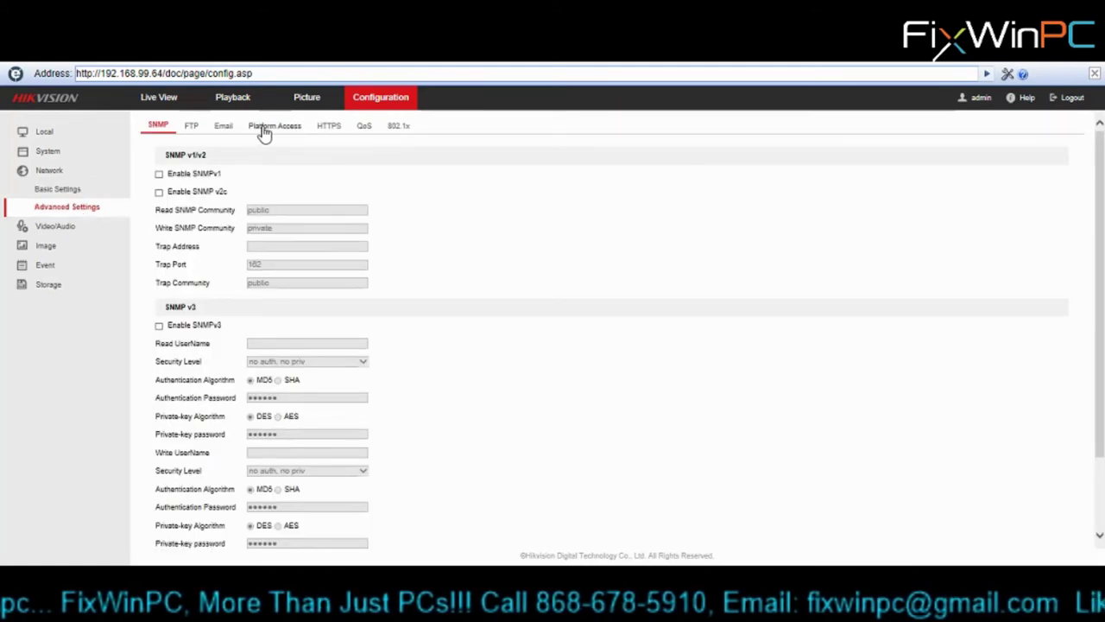
- Check Platform Access shows Hik Cloud P2P enabled and Online, then view the record schedule
left_click(264, 128)
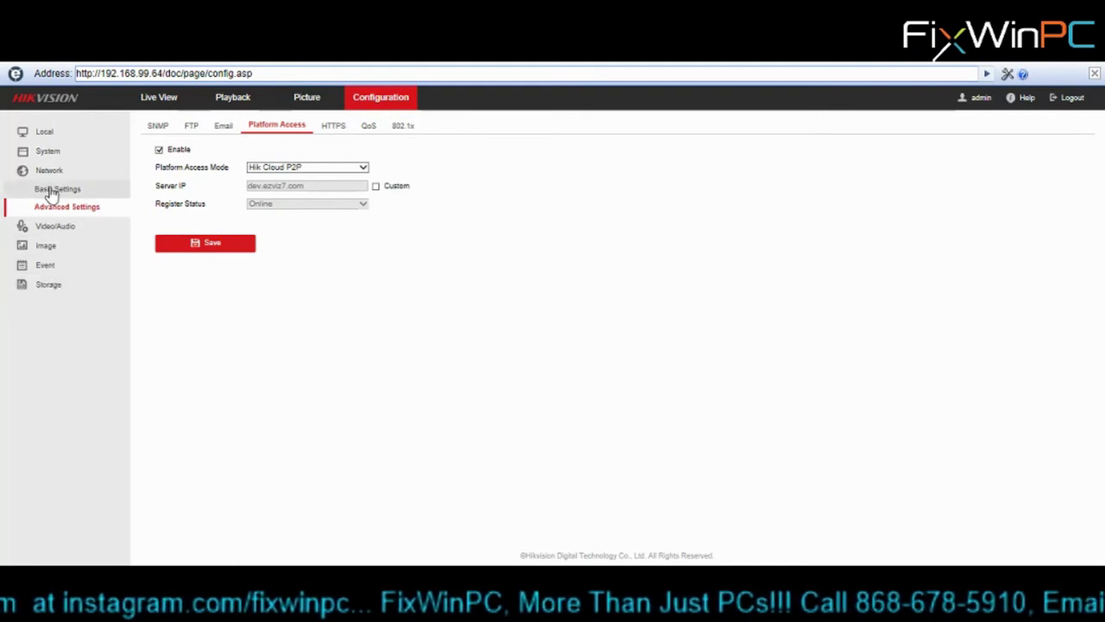
left_click(52, 291)
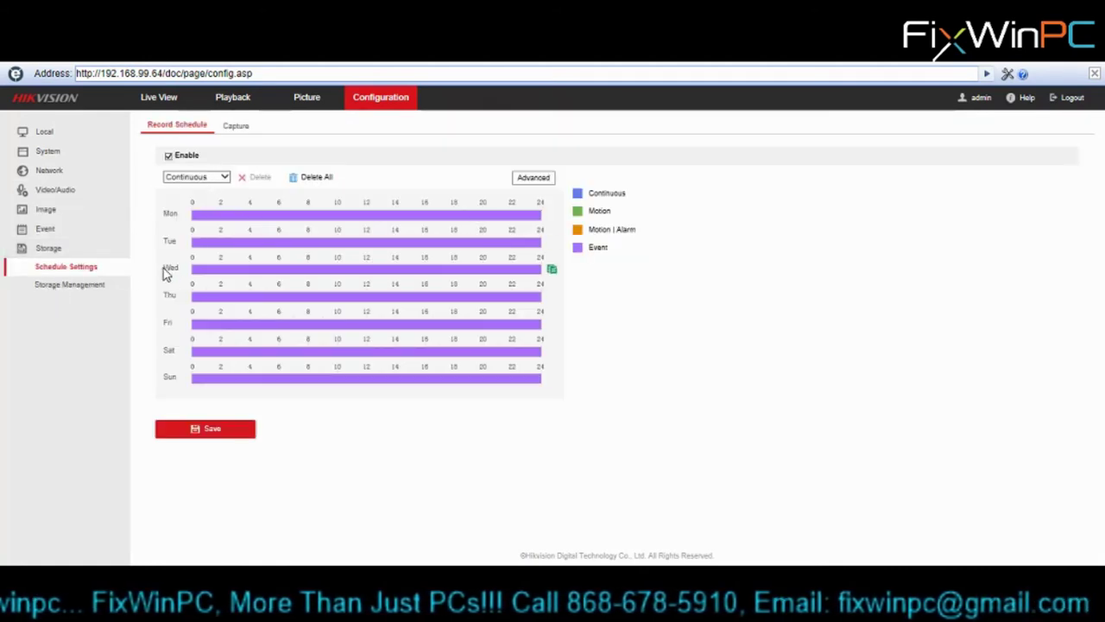
- Show Storage Management with no hard drives and 25% picture / 75% record quotas
left_click(57, 288)
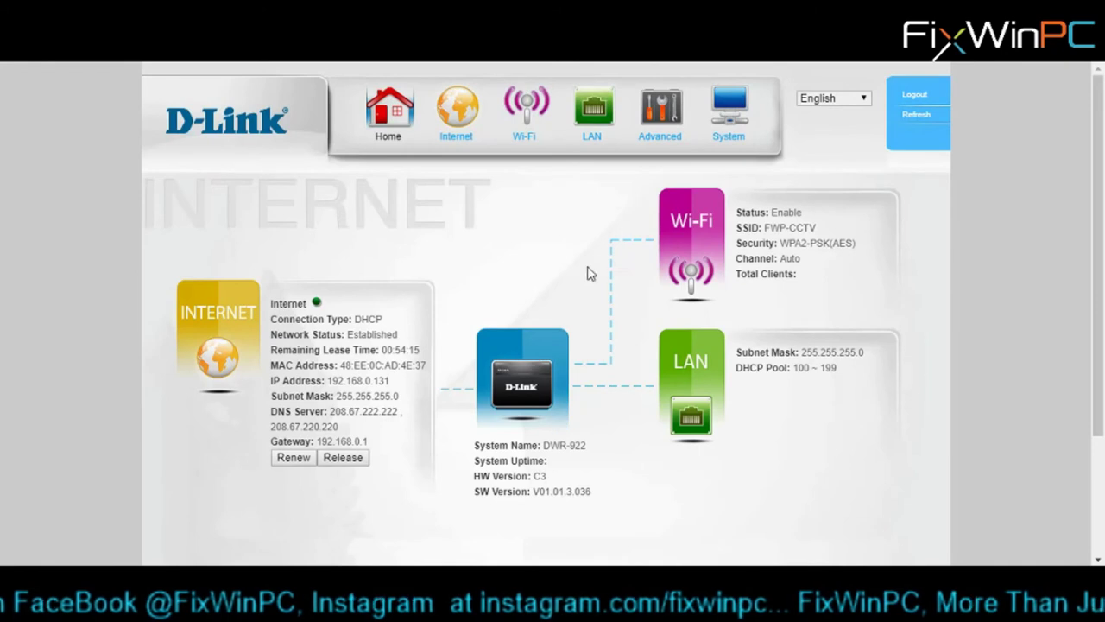
- Refresh the router's Device List to confirm the one client at 192.168.99.100
left_click(593, 108)
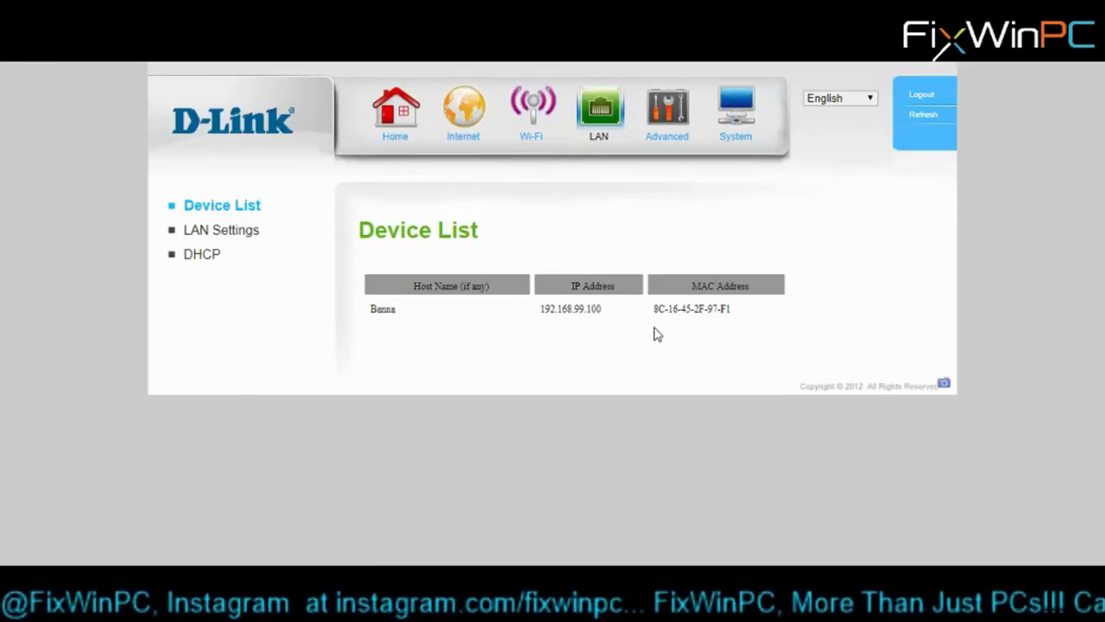
left_click(206, 257)
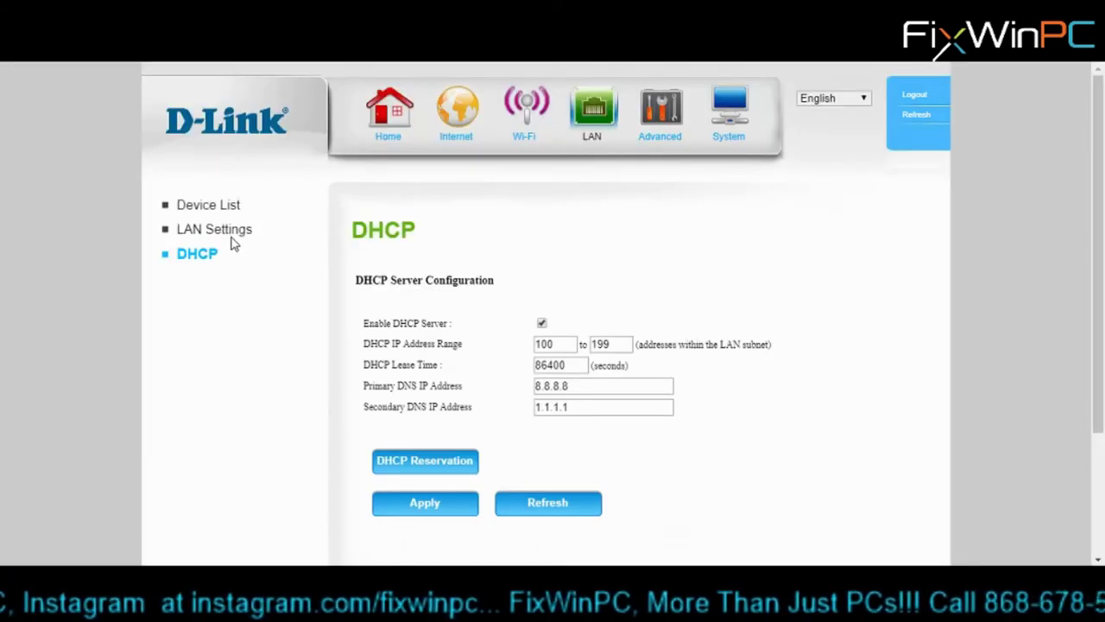
left_click(230, 240)
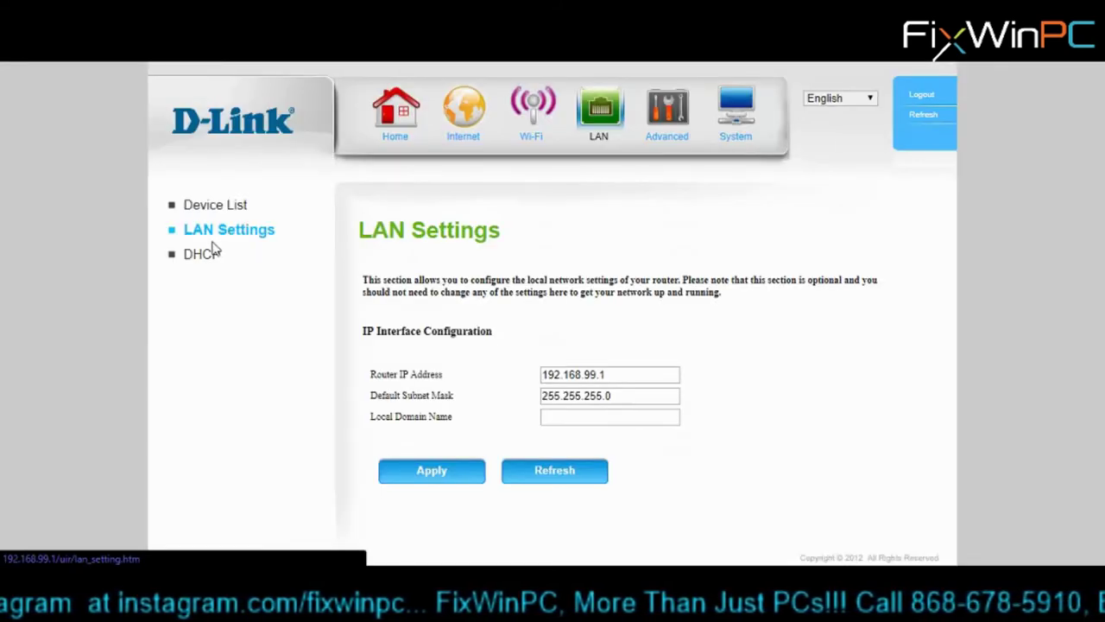
left_click(210, 214)
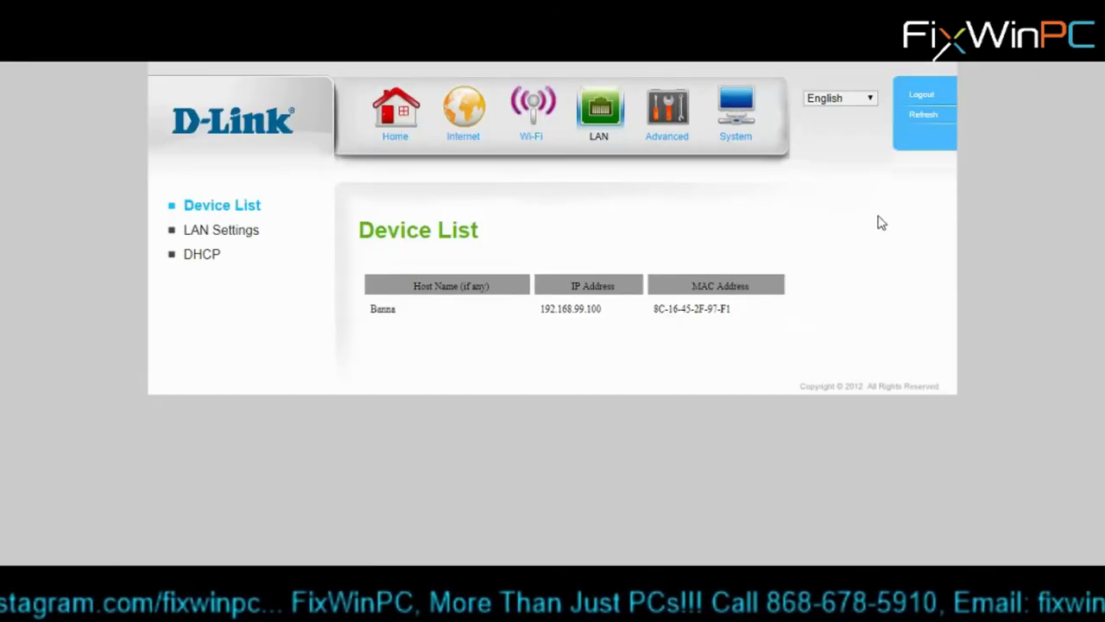
left_click(924, 123)
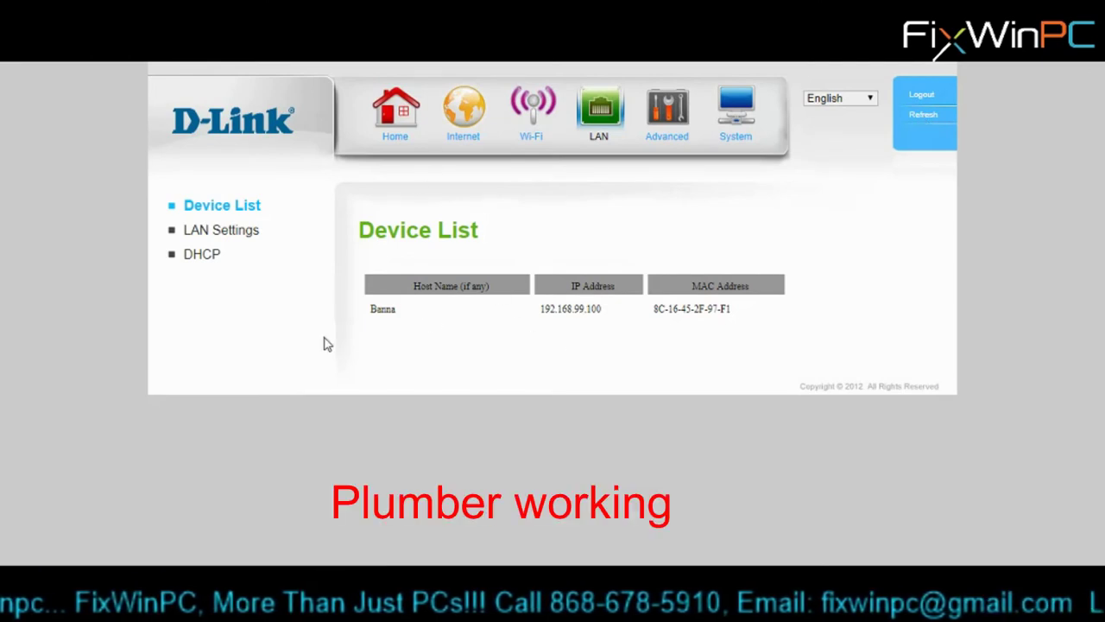
key("alt+Tab")
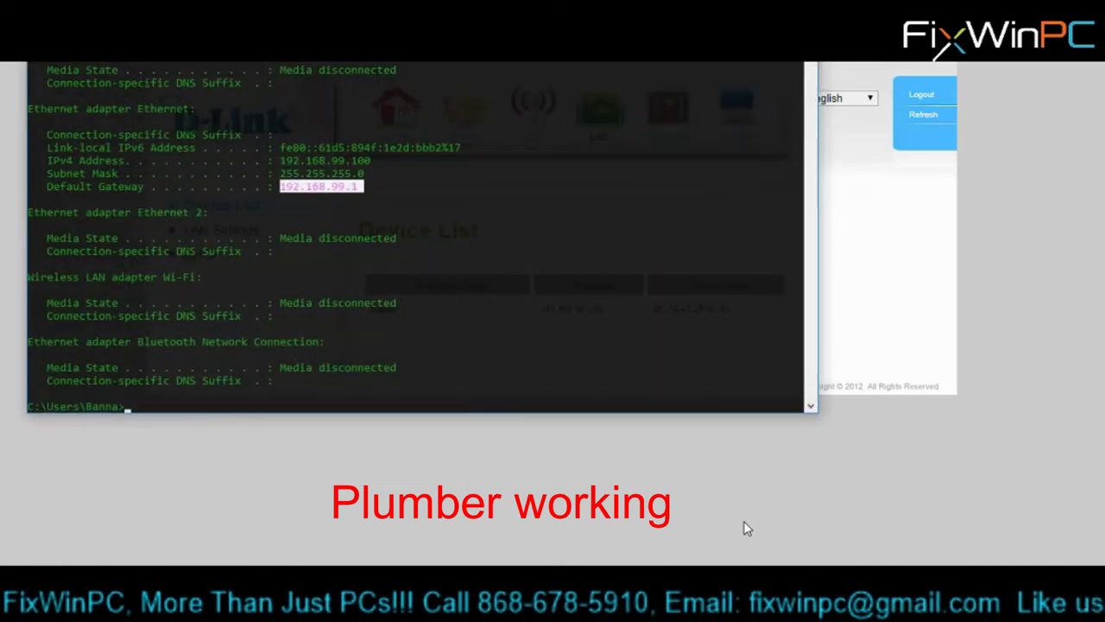
- Replace the recalled ipconfig command with a ping to the camera at 192.168.99.64
left_click(450, 372)
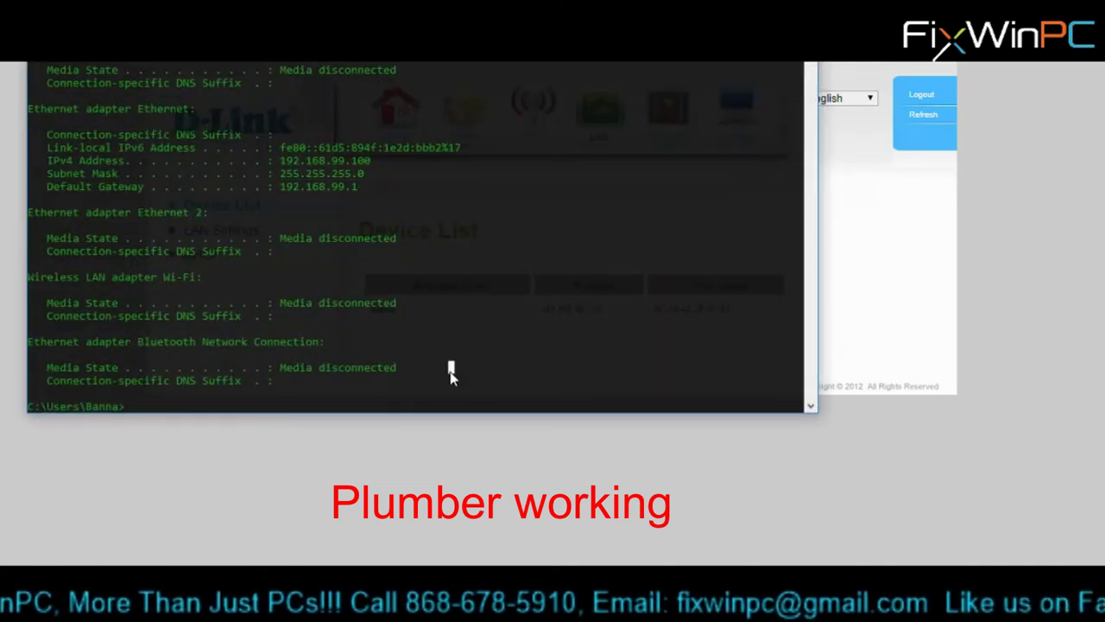
key("Up")
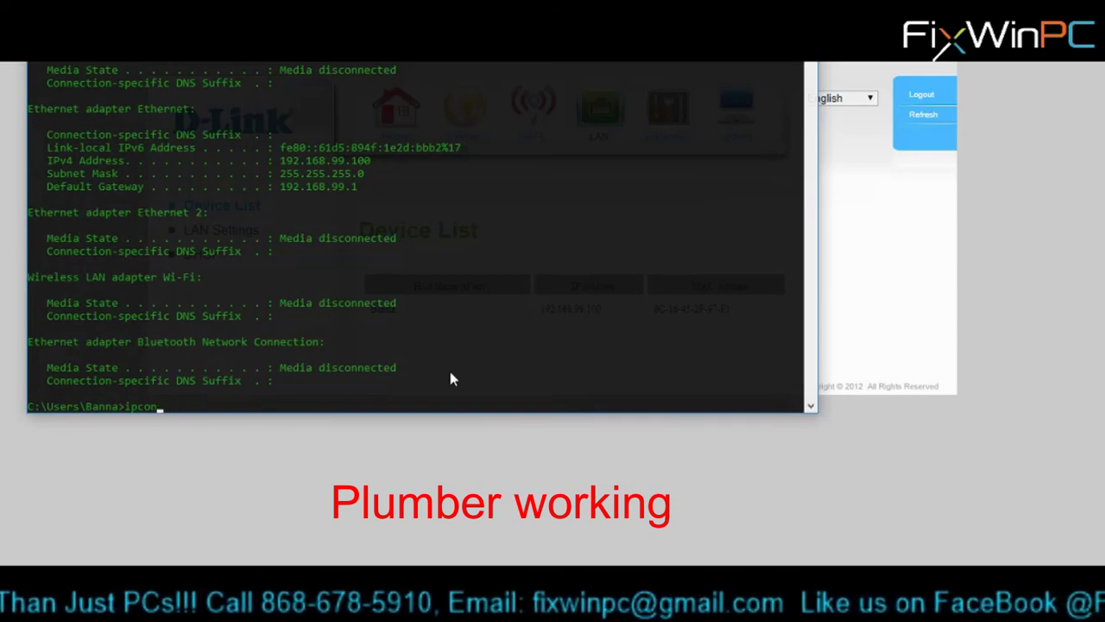
key("BackSpace")
key("BackSpace")
key("BackSpace")
key("BackSpace")
type("in")
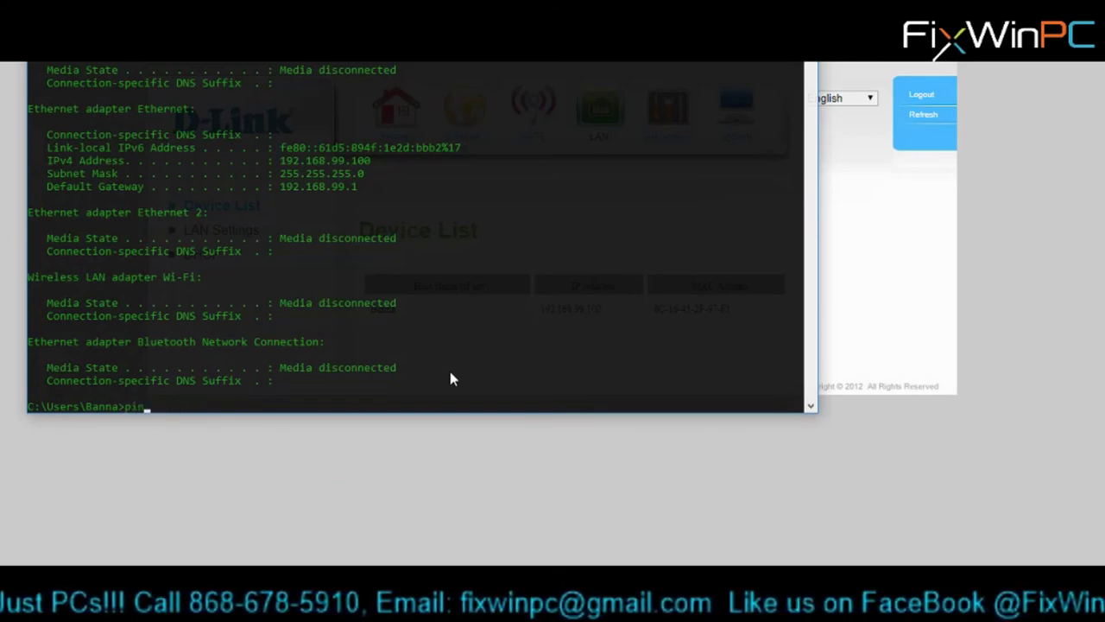
type("19")
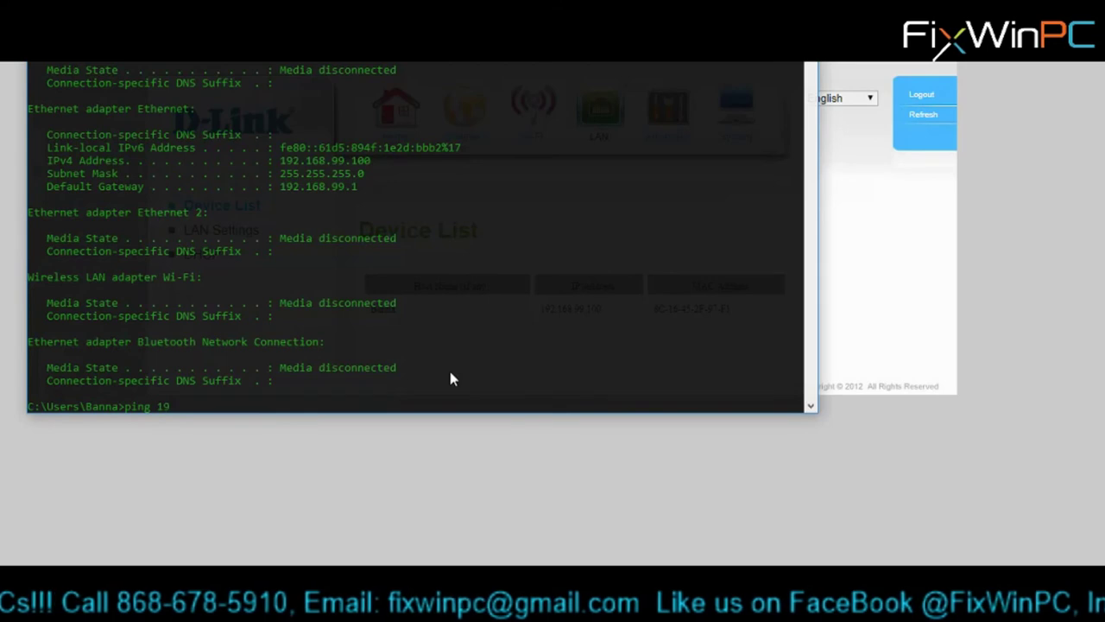
type("2.168.99")
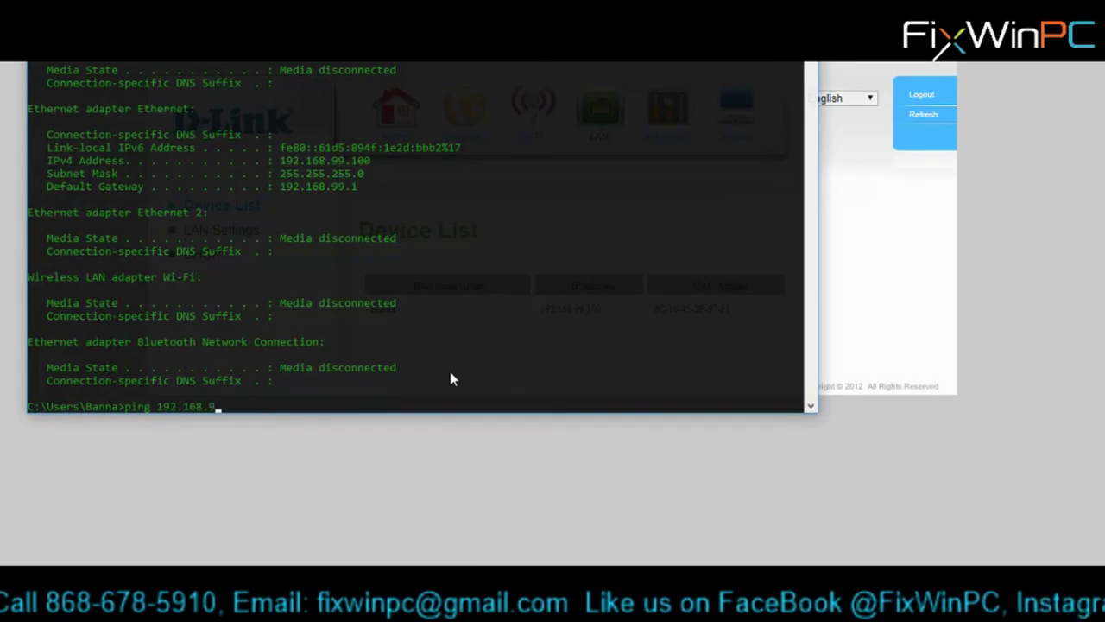
type(".64")
key("Return")
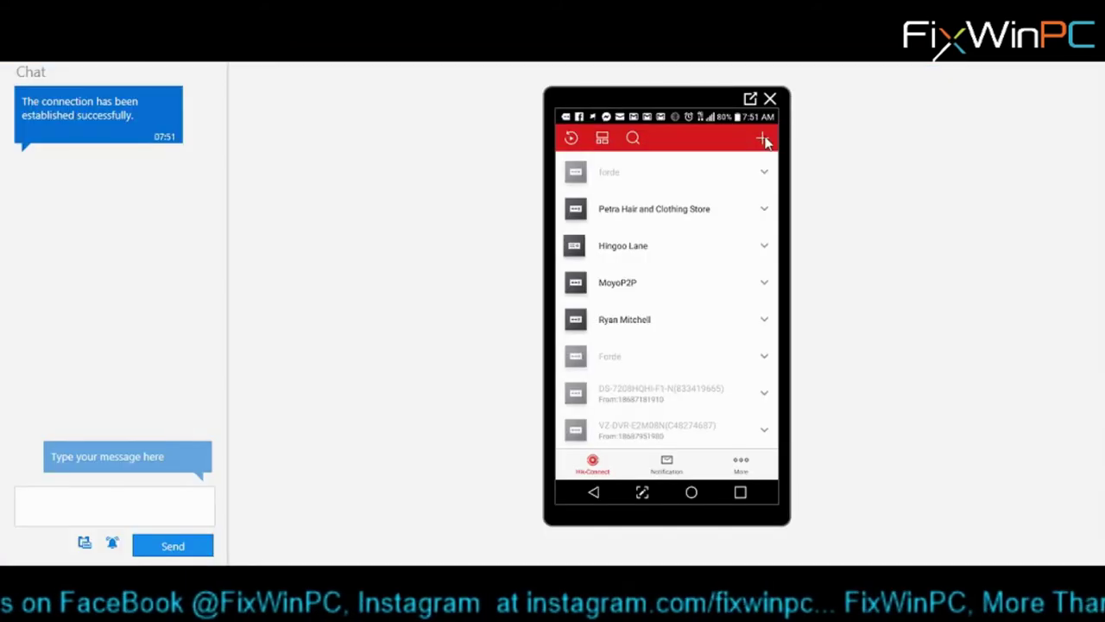
- Choose Manual Adding with Hik-Connect Domain and select the empty Serial No. field
left_click(764, 140)
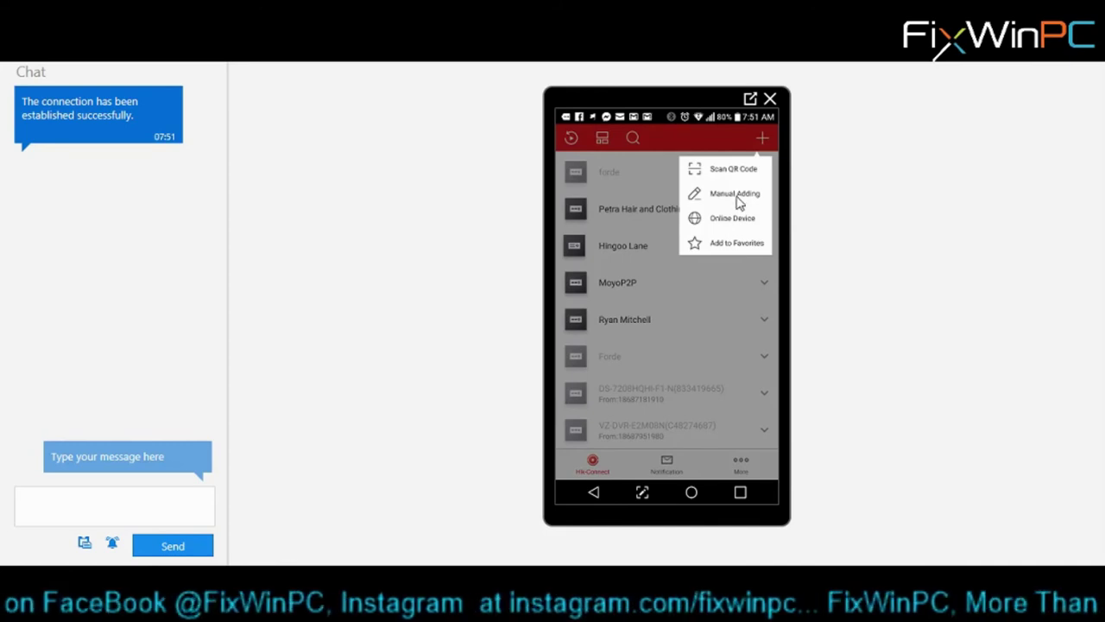
left_click(738, 199)
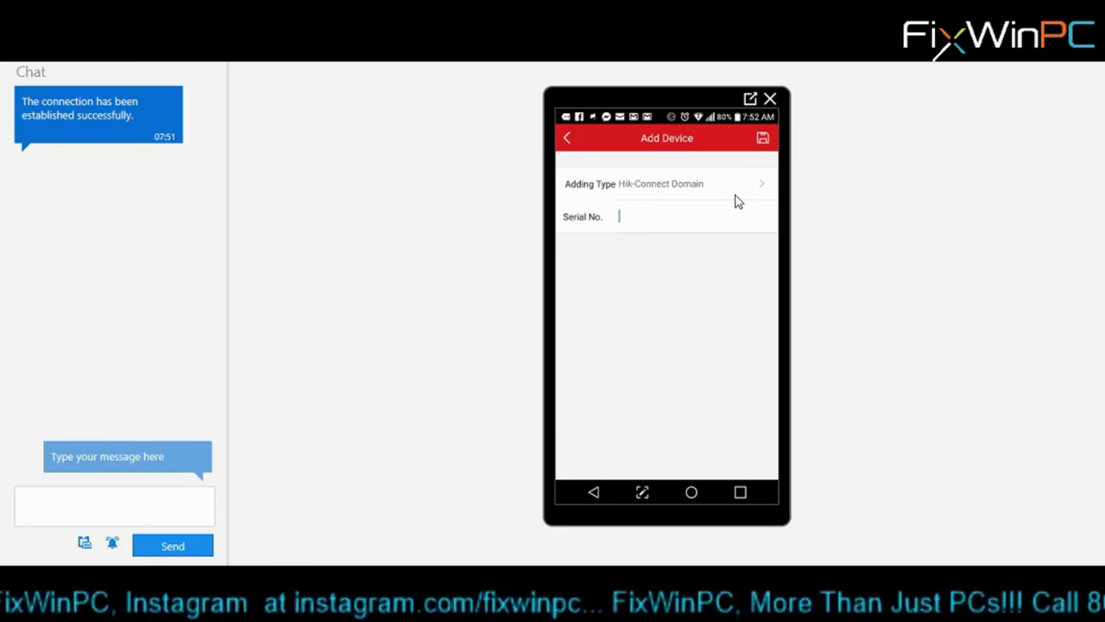
left_click(738, 201)
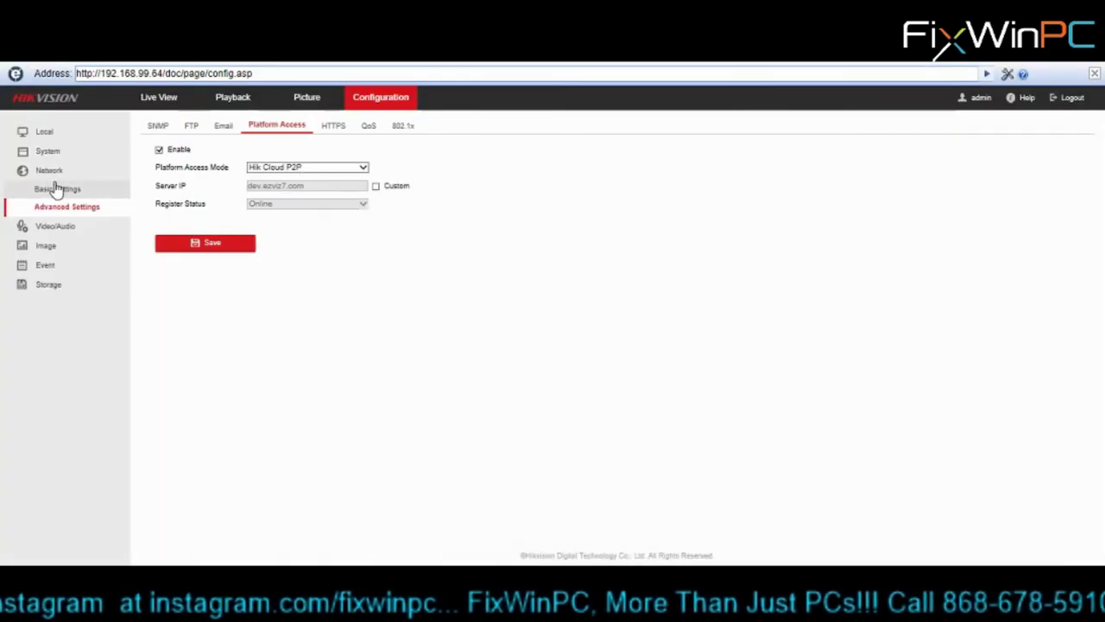
- Copy the trailing digits of the camera's Serial No. from System Settings, then return to the phone
left_click(48, 153)
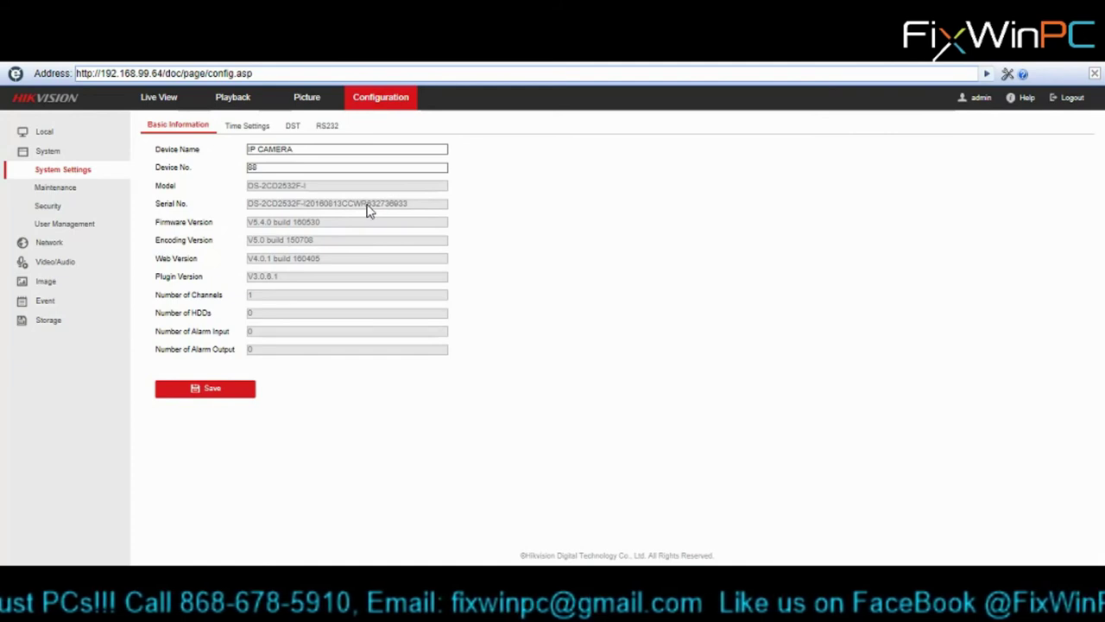
left_click_drag(370, 208, 409, 211)
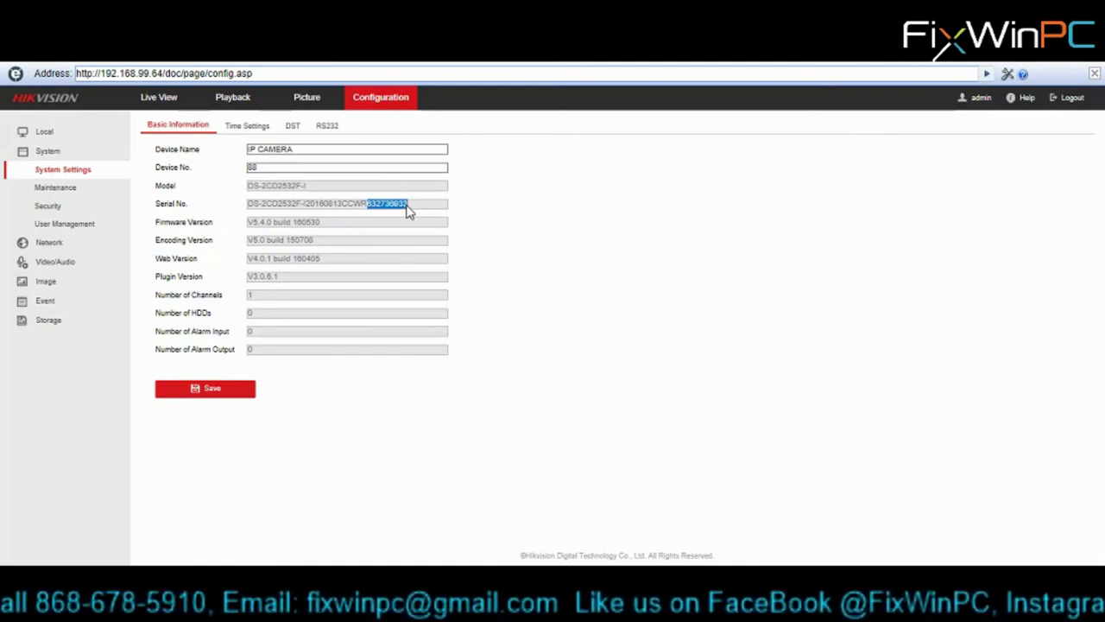
right_click(388, 213)
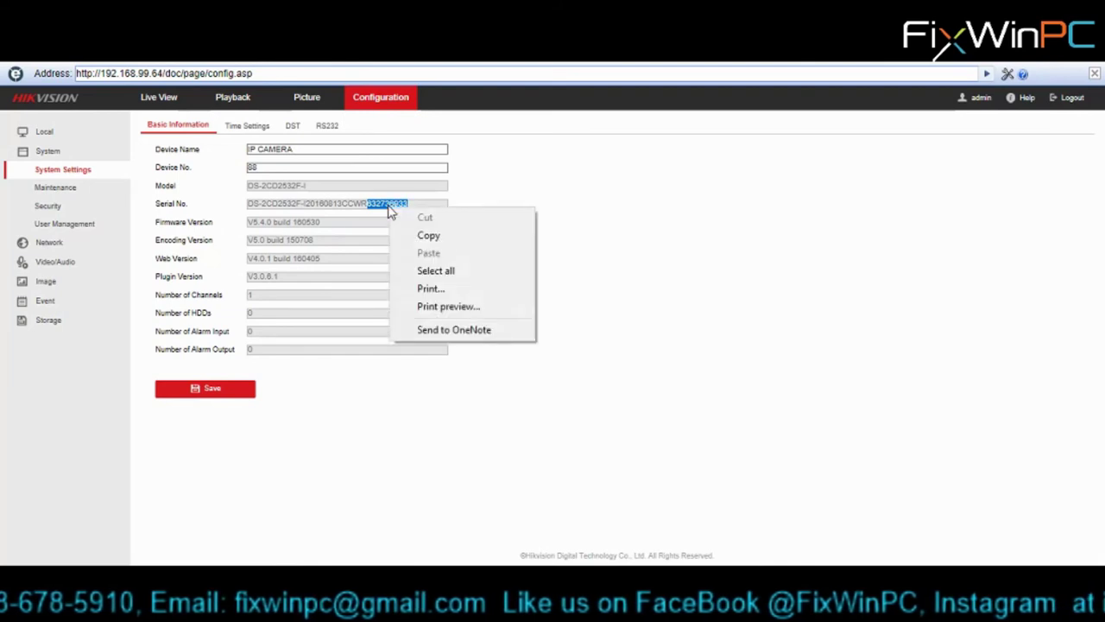
left_click(438, 237)
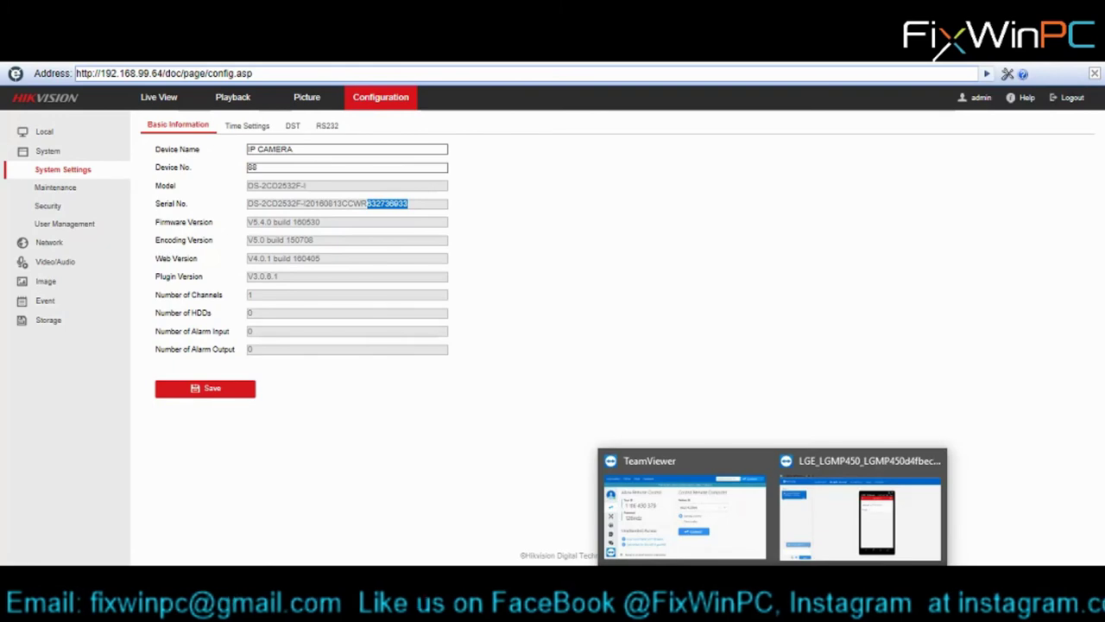
left_click(837, 539)
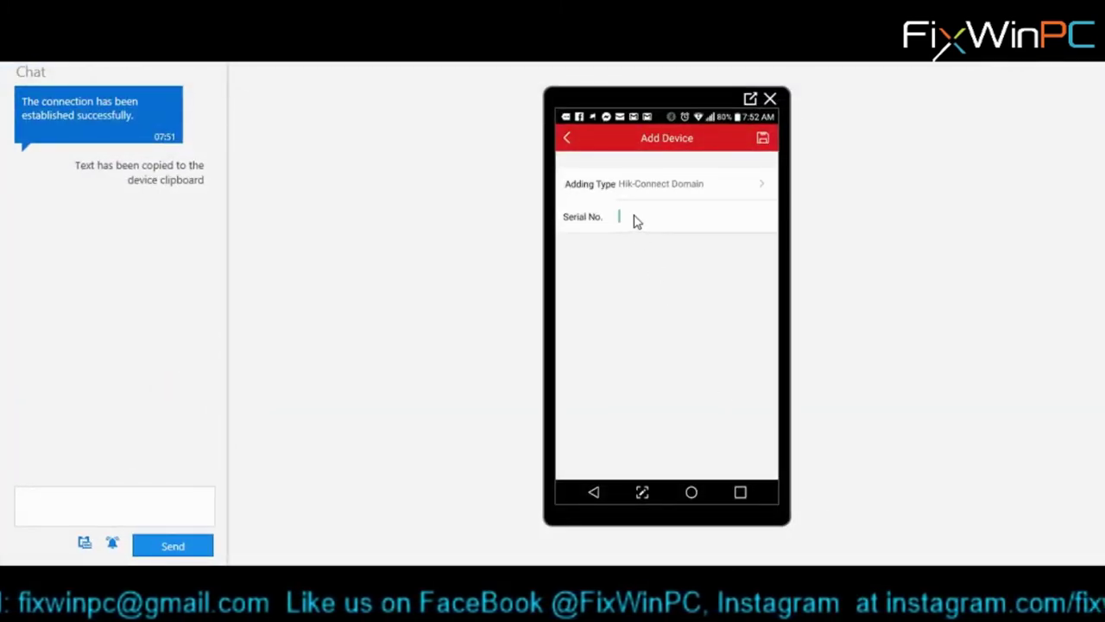
- Paste the copied serial number and add the found Hikvision camera
left_click(636, 221)
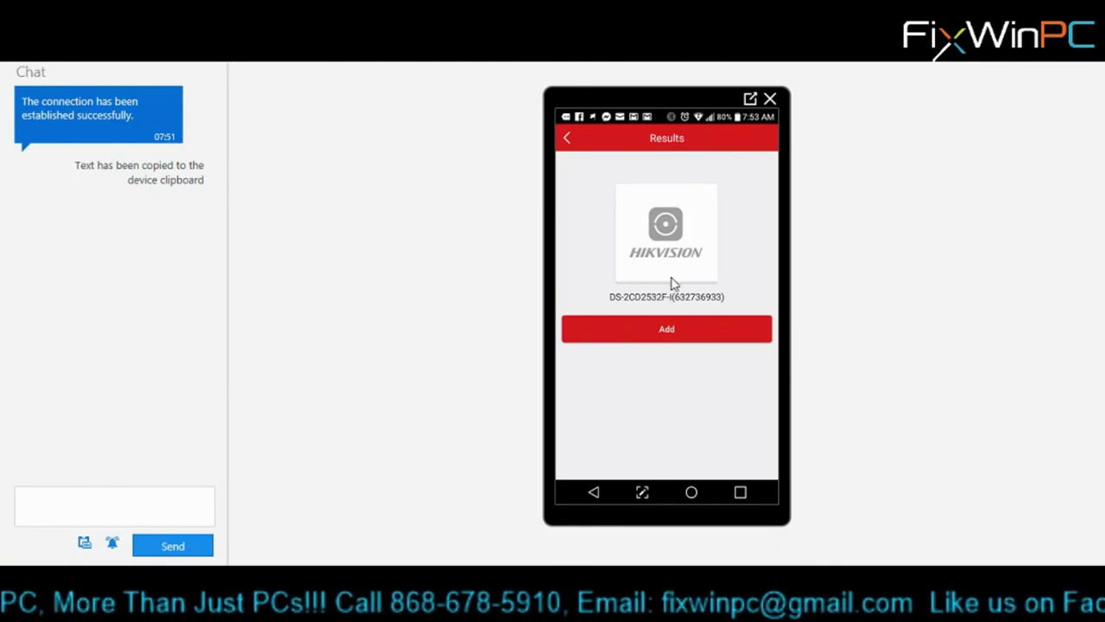
left_click(674, 336)
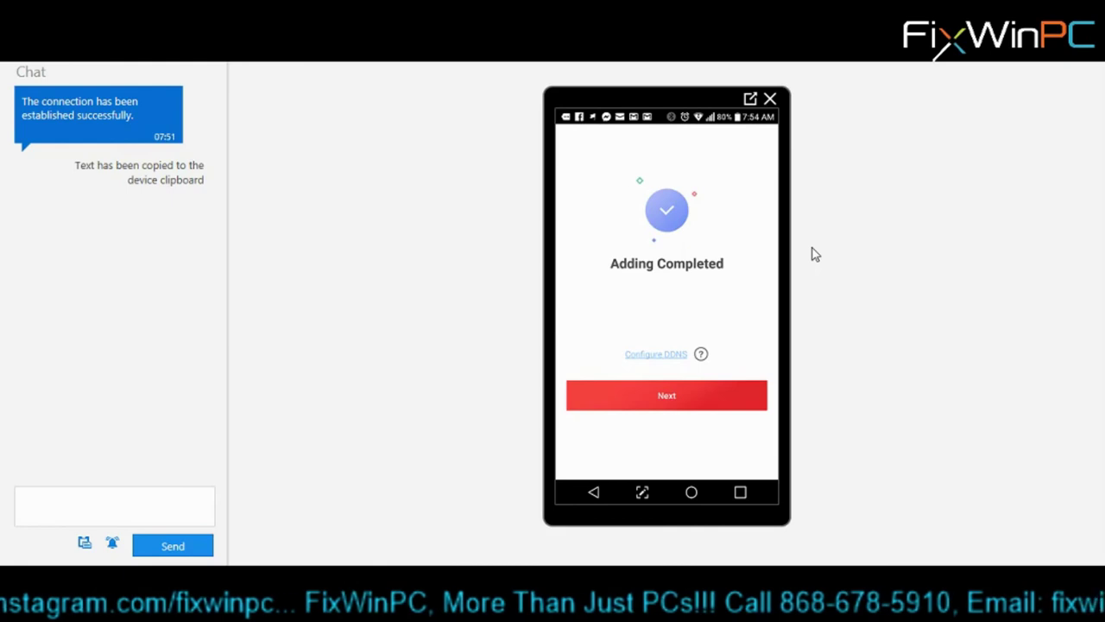
left_click(670, 396)
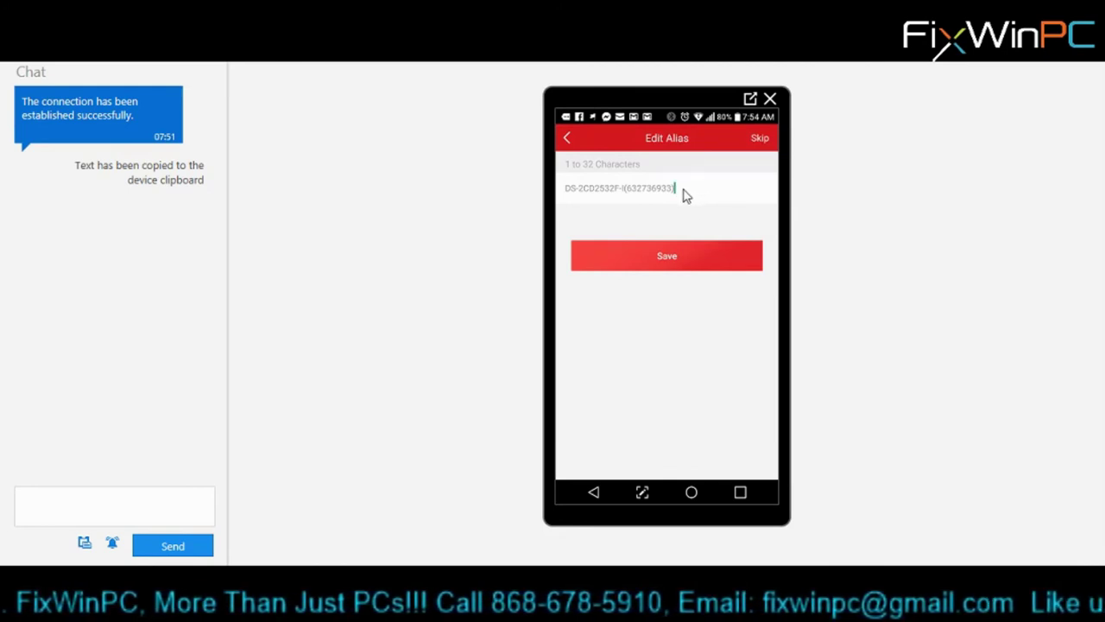
- Replace the camera's default alias with 'Test IP cam 1' and save it
key("BackSpace")
key("BackSpace")
key("BackSpace")
key("BackSpace")
key("BackSpace")
key("BackSpace")
key("BackSpace")
key("BackSpace")
key("BackSpace")
key("BackSpace")
key("BackSpace")
key("BackSpace")
key("BackSpace")
key("BackSpace")
key("BackSpace")
key("BackSpace")
key("BackSpace")
key("BackSpace")
key("BackSpace")
key("BackSpace")
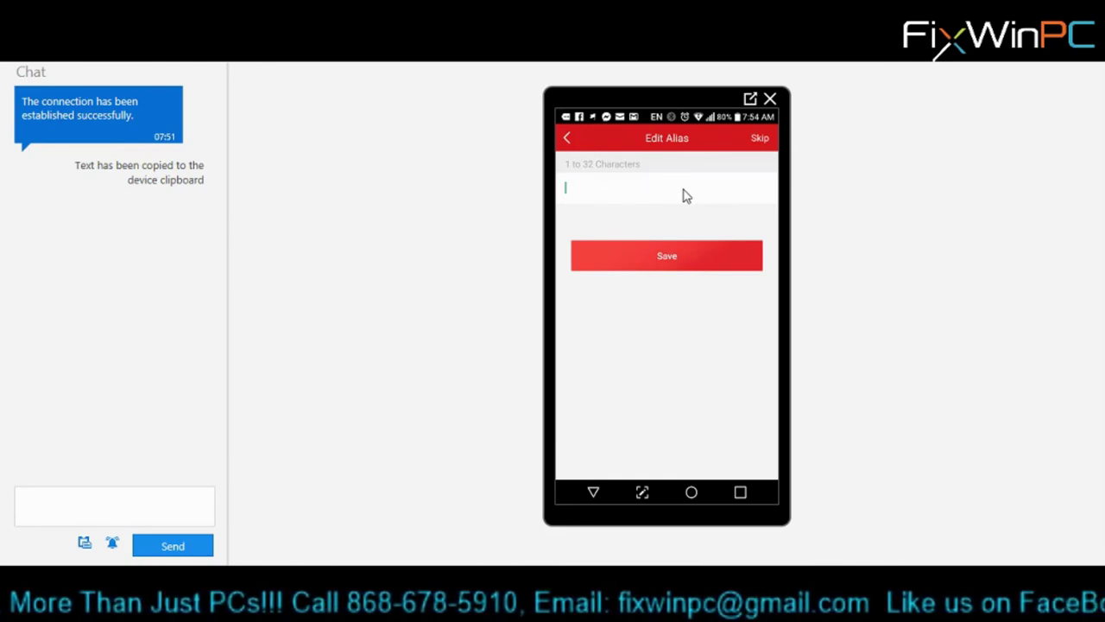
type("Test")
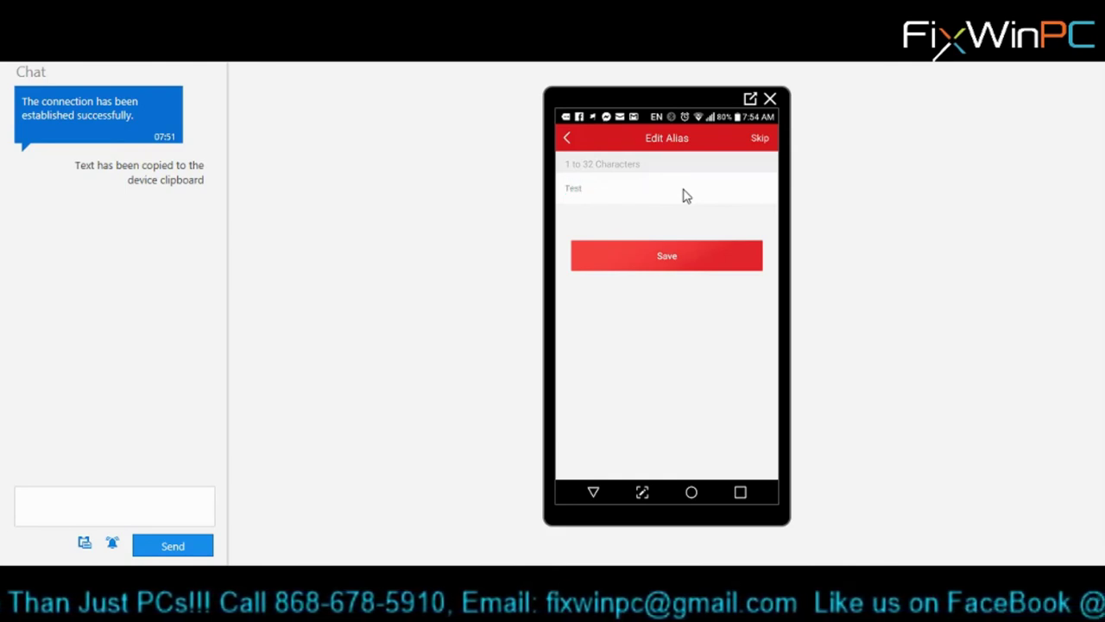
type(" IP cam")
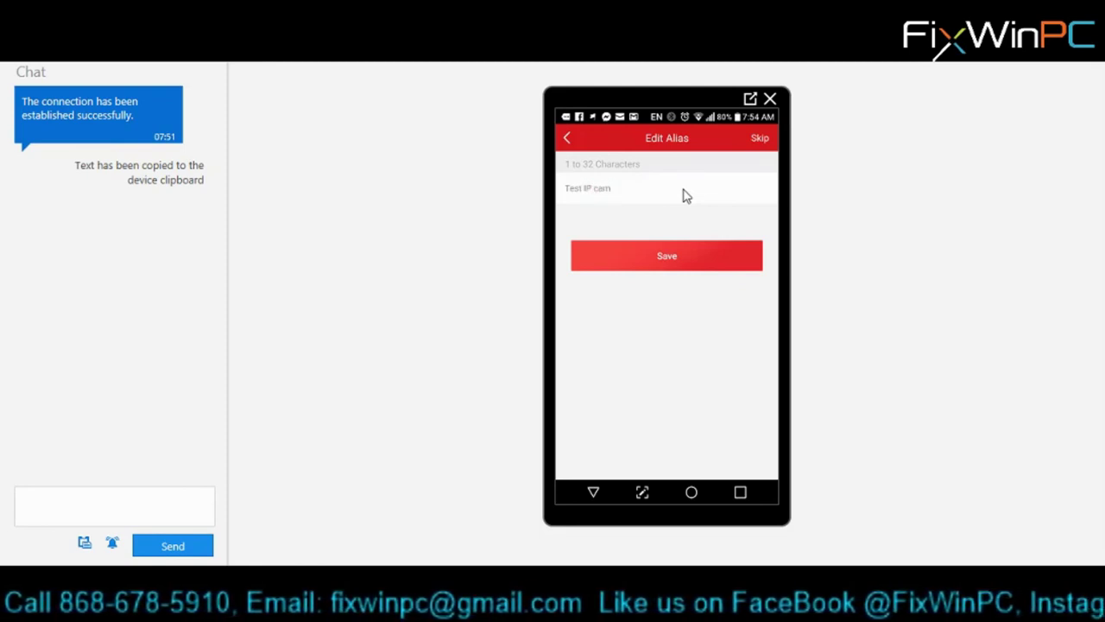
type("1")
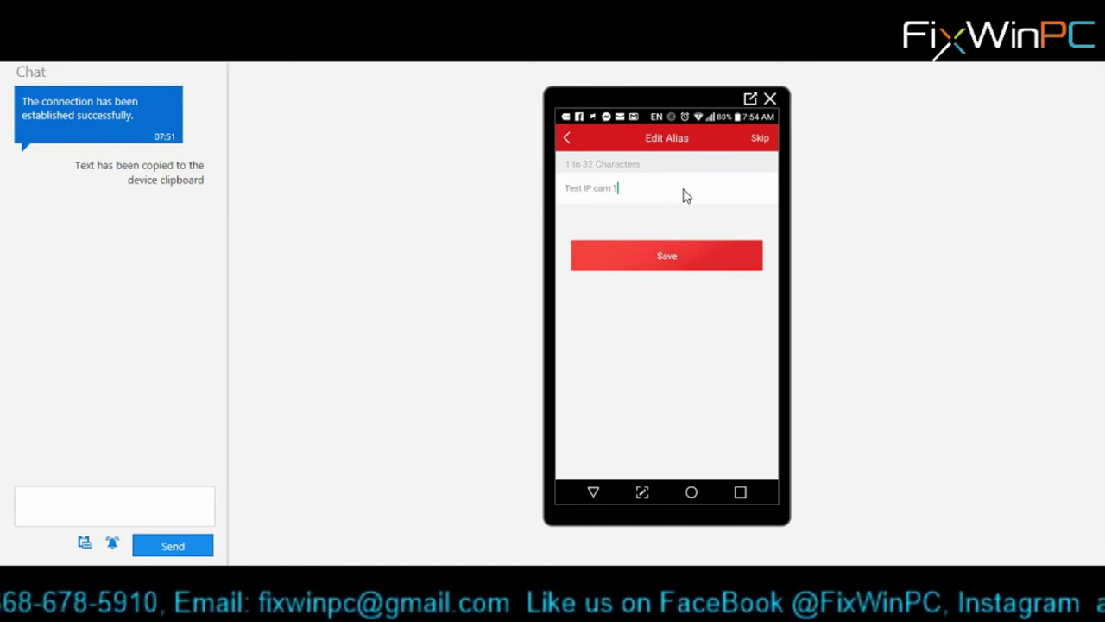
left_click(667, 256)
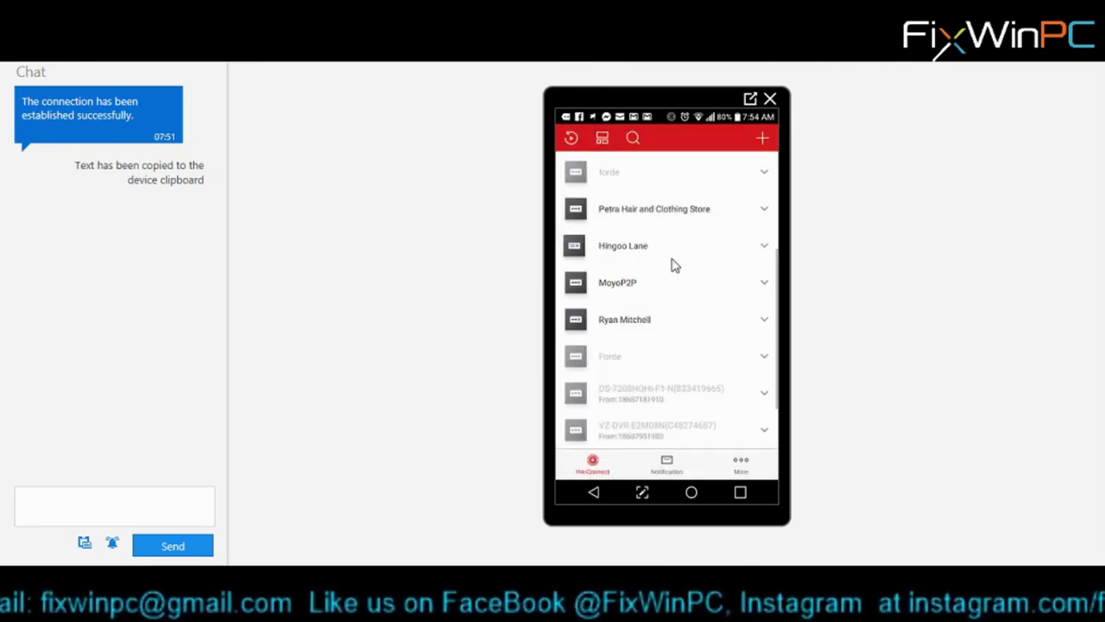
- Open Test IP cam 1's live view from the device list and expand it full screen
scroll(688, 267, "down", 1)
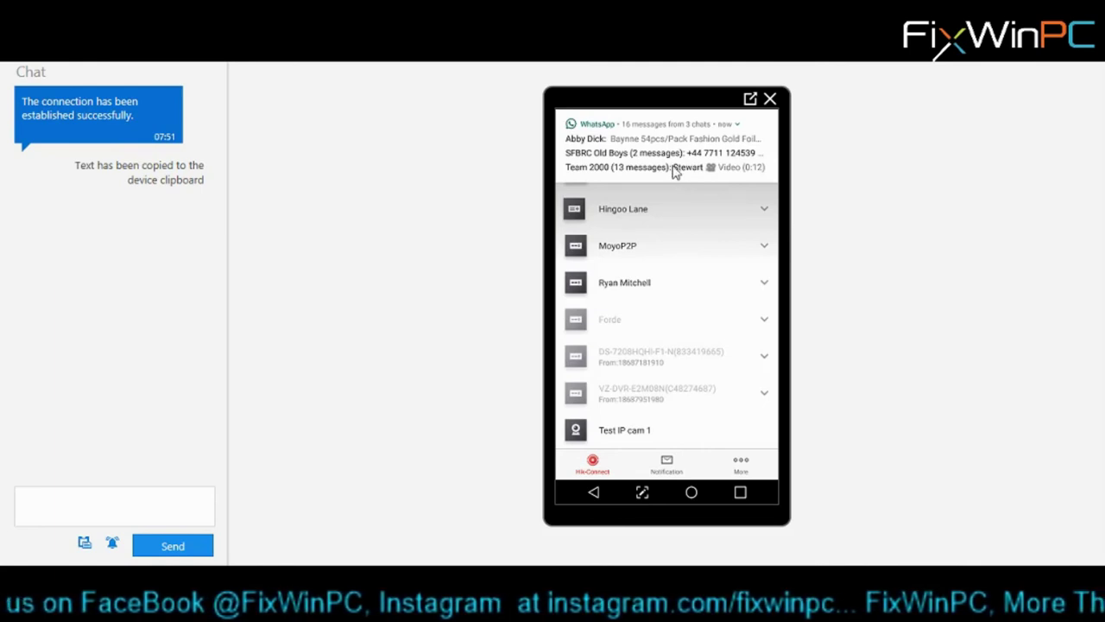
left_click(628, 438)
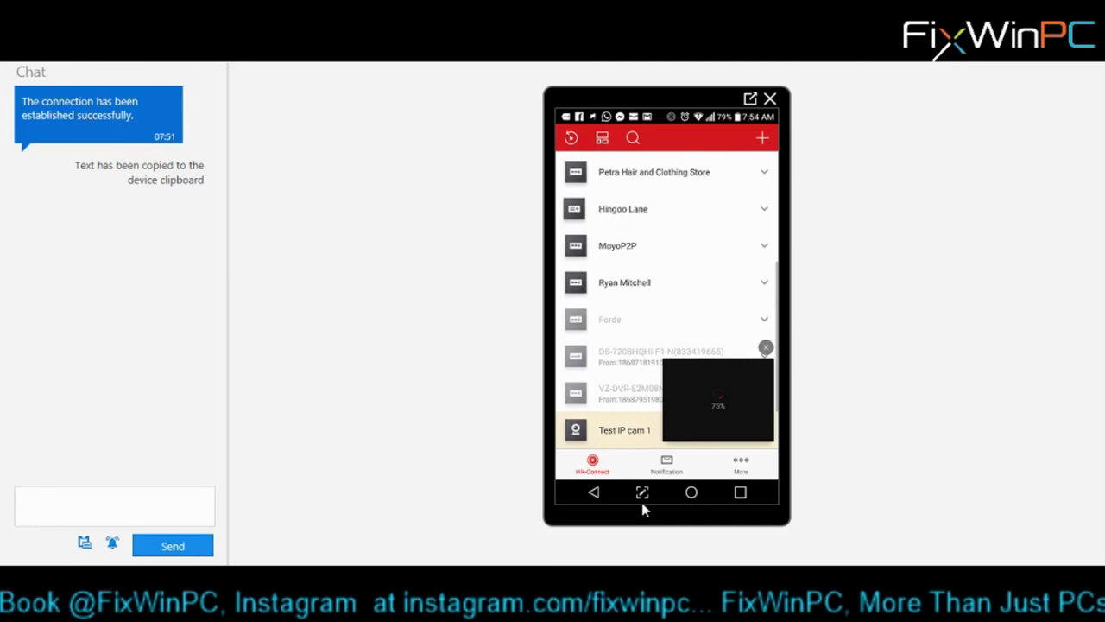
left_click(720, 402)
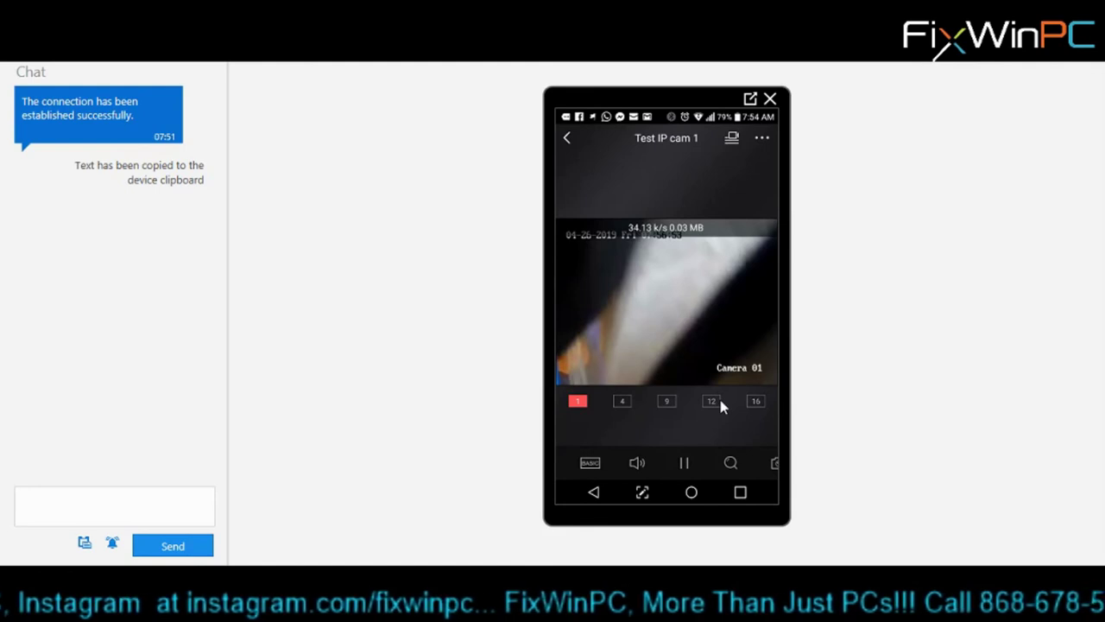